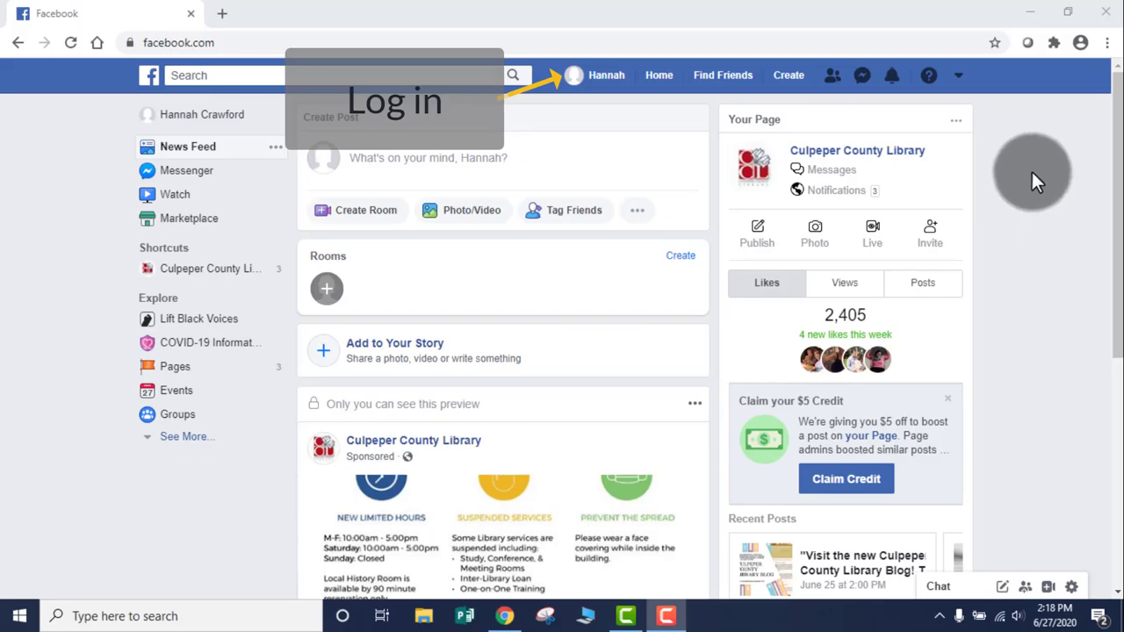
# Go to the Culpeper County Library page's Videos section and start uploading a new video
pyautogui.click(960, 78)
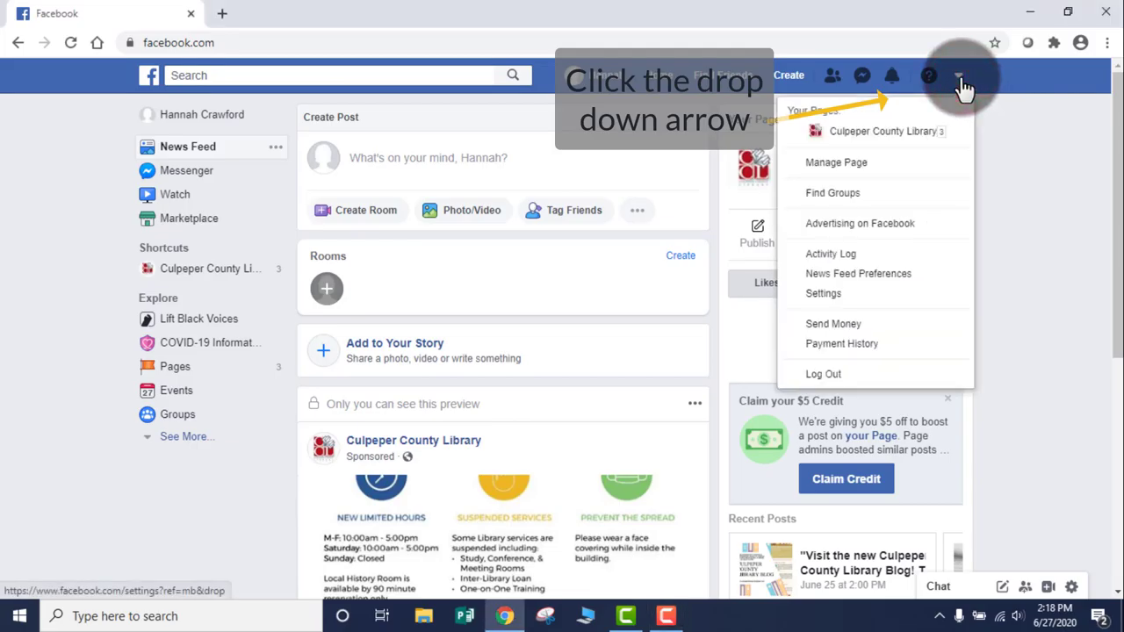
pyautogui.click(916, 139)
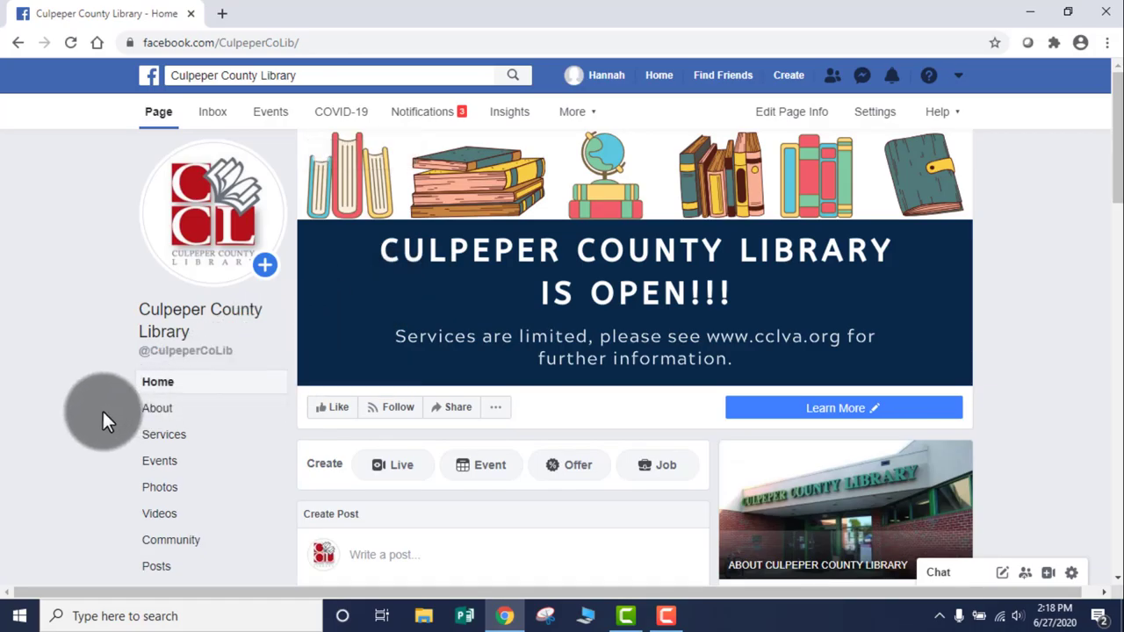
pyautogui.scroll(-2, 102, 409)
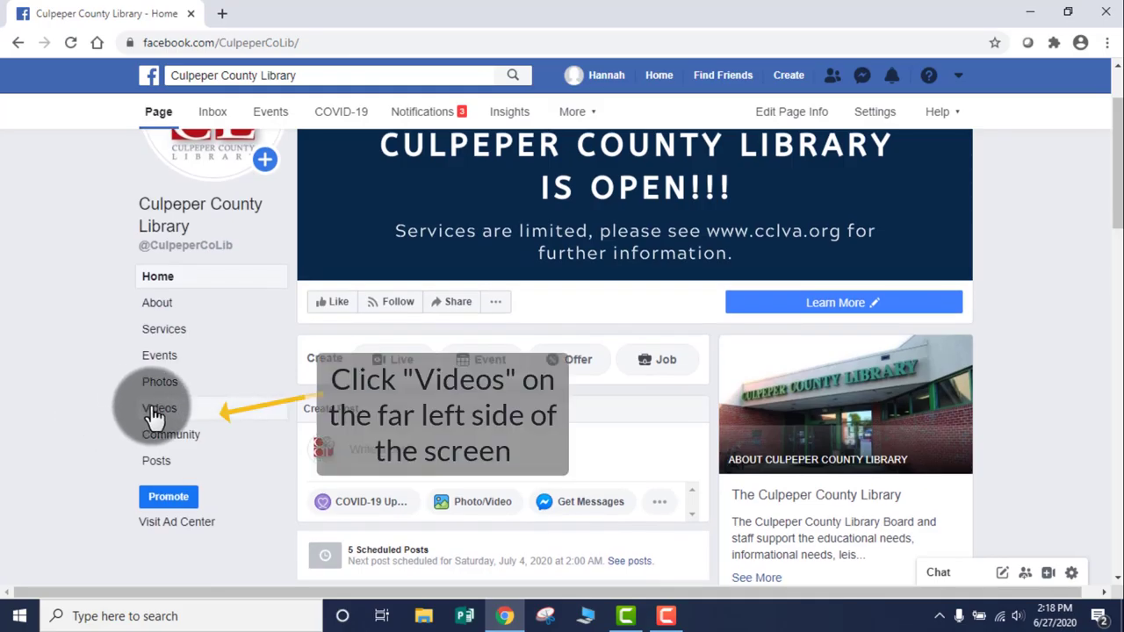
pyautogui.click(155, 410)
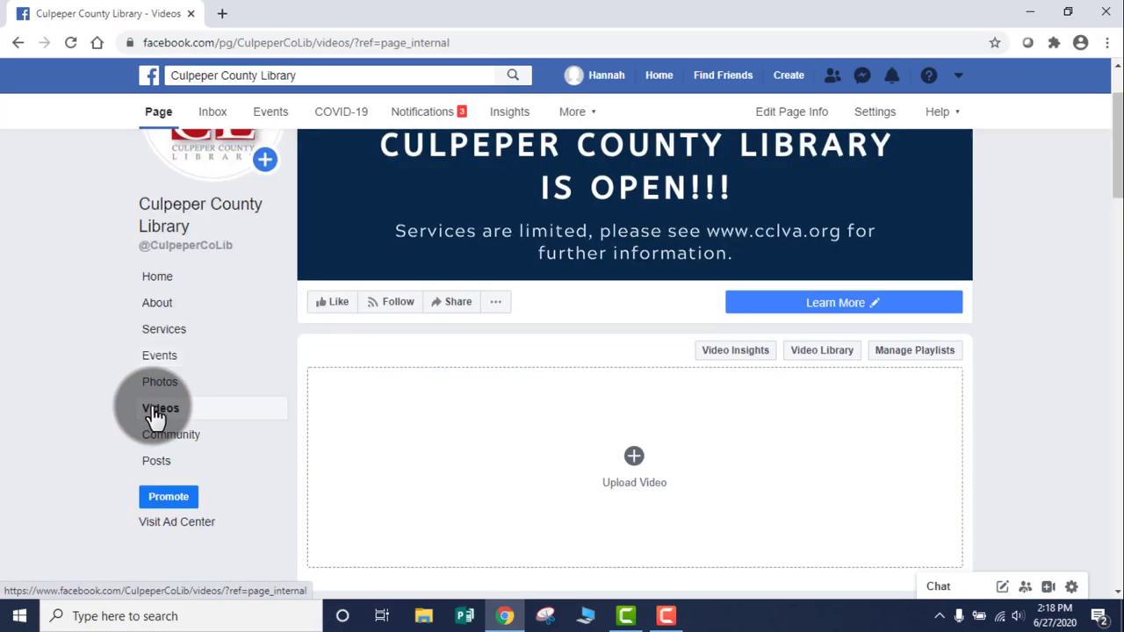
pyautogui.click(633, 461)
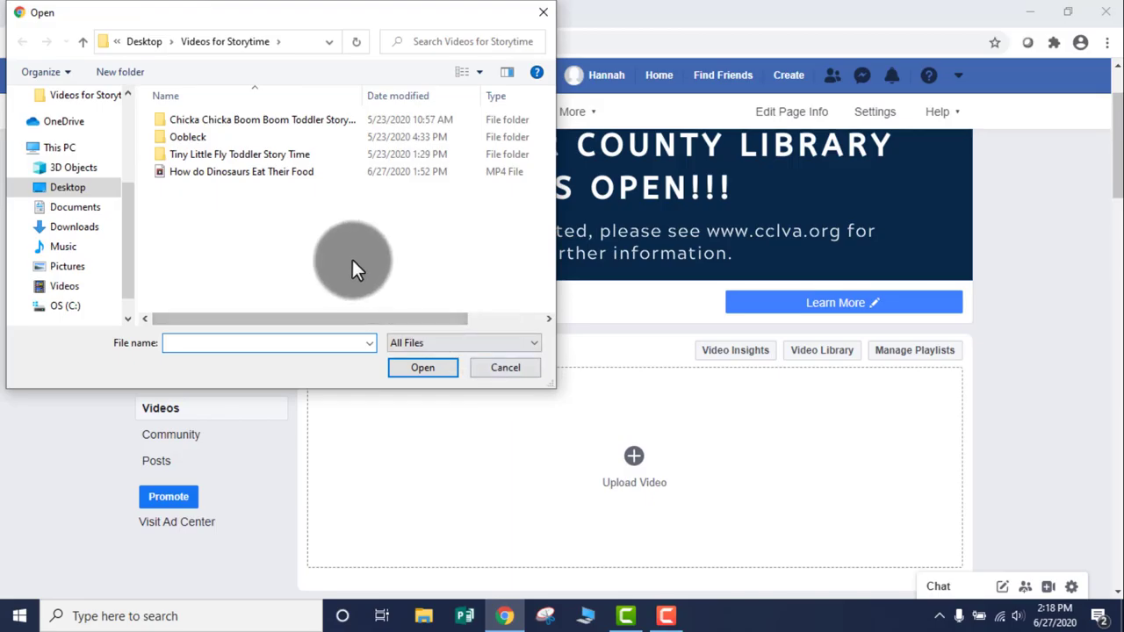
# Upload the How do Dinosaurs Eat Their Food file from the Videos for Storytime folder
pyautogui.click(239, 172)
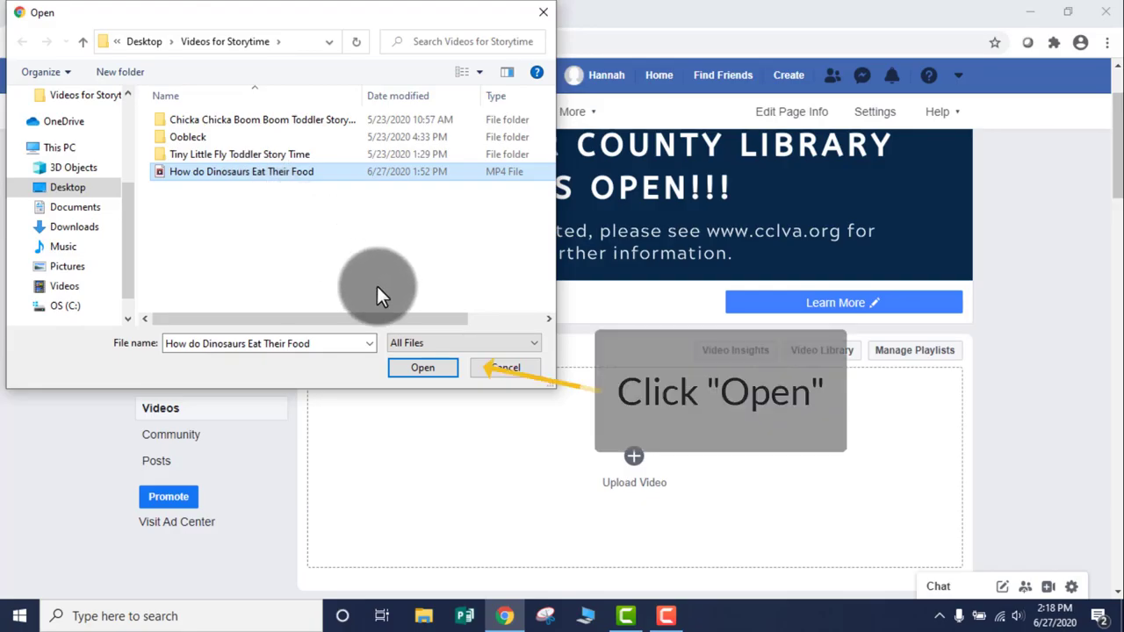
pyautogui.click(416, 369)
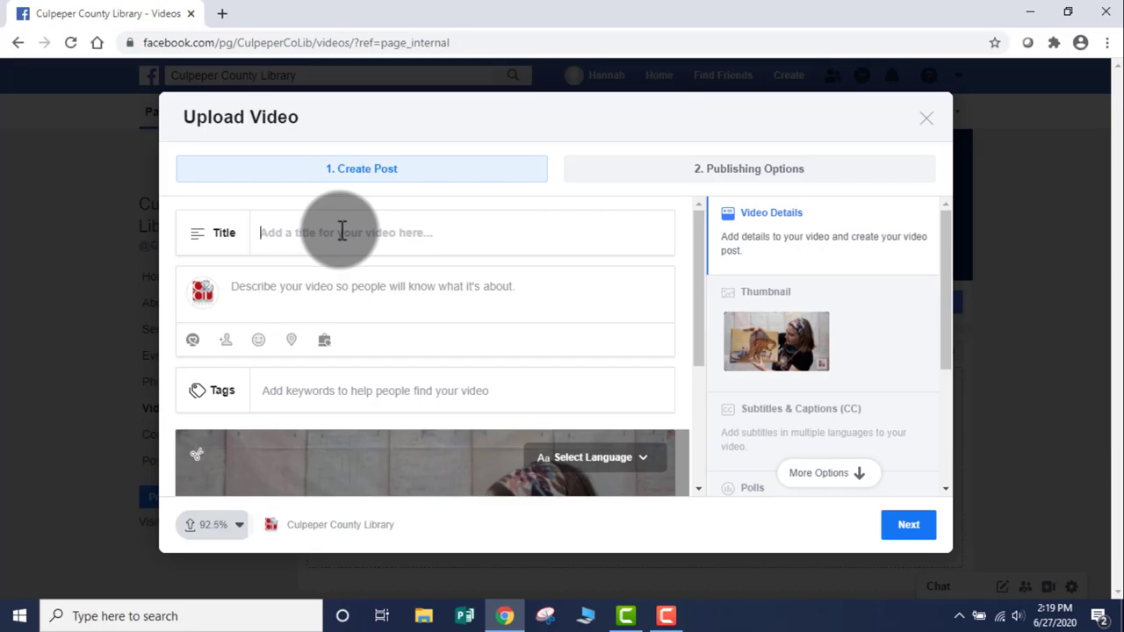
# Enter 'Toddler Story Time 6/29' as the video title while the upload finishes
pyautogui.write('Toddler ')
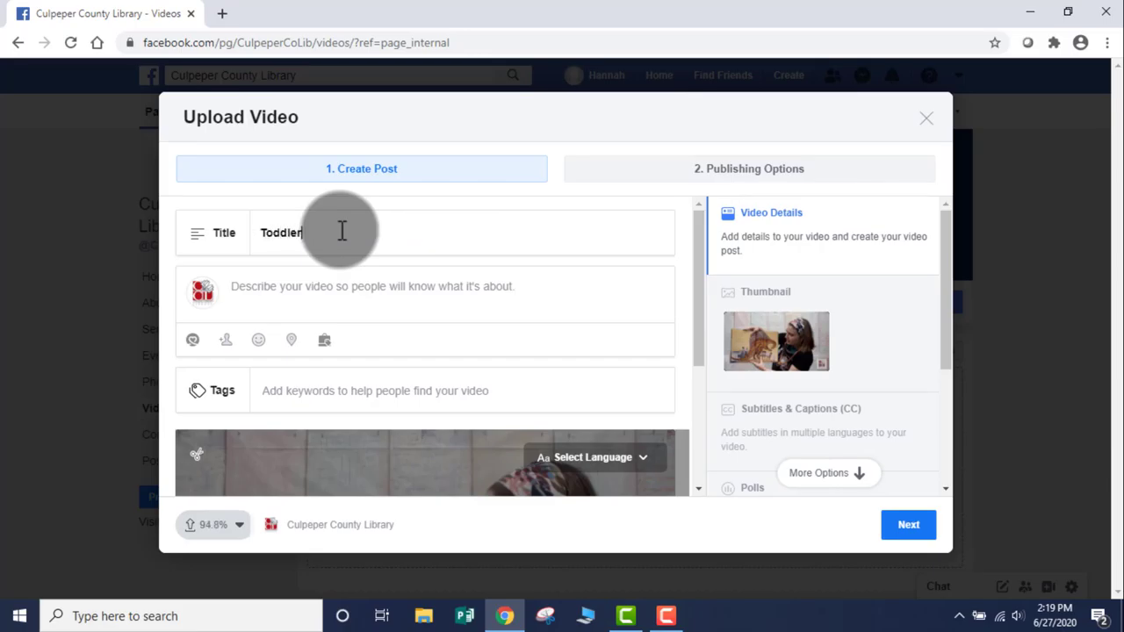
pyautogui.write('Story')
pyautogui.write(' Time')
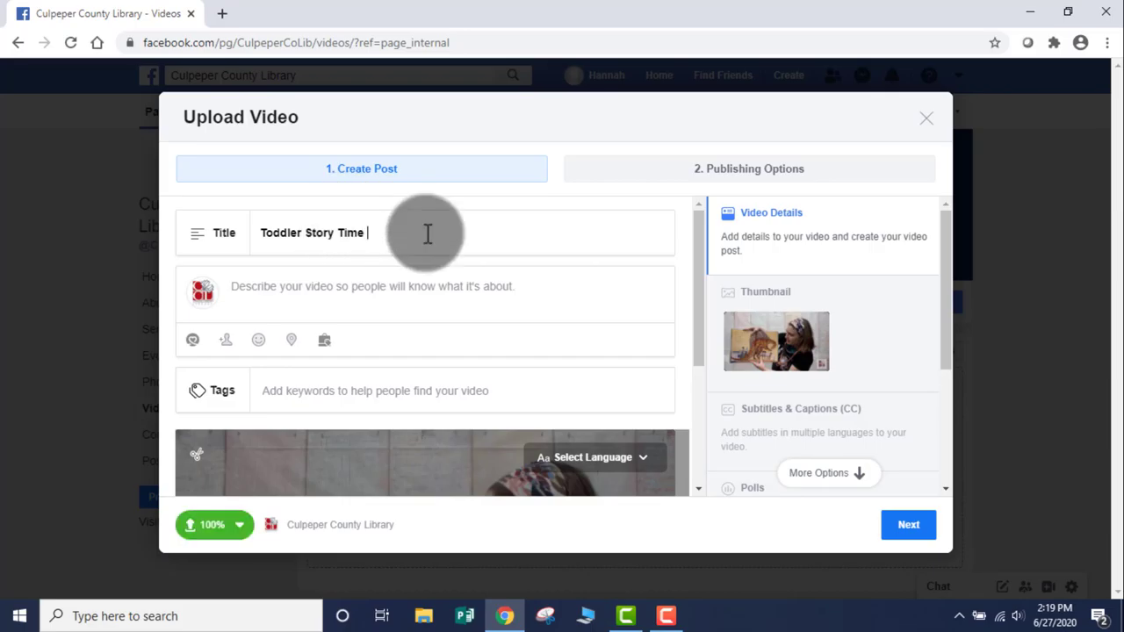
pyautogui.write('6/29')
# Write the description 'We hope you enjoy this virtual story time reading…', crediting author and reader
pyautogui.click(427, 285)
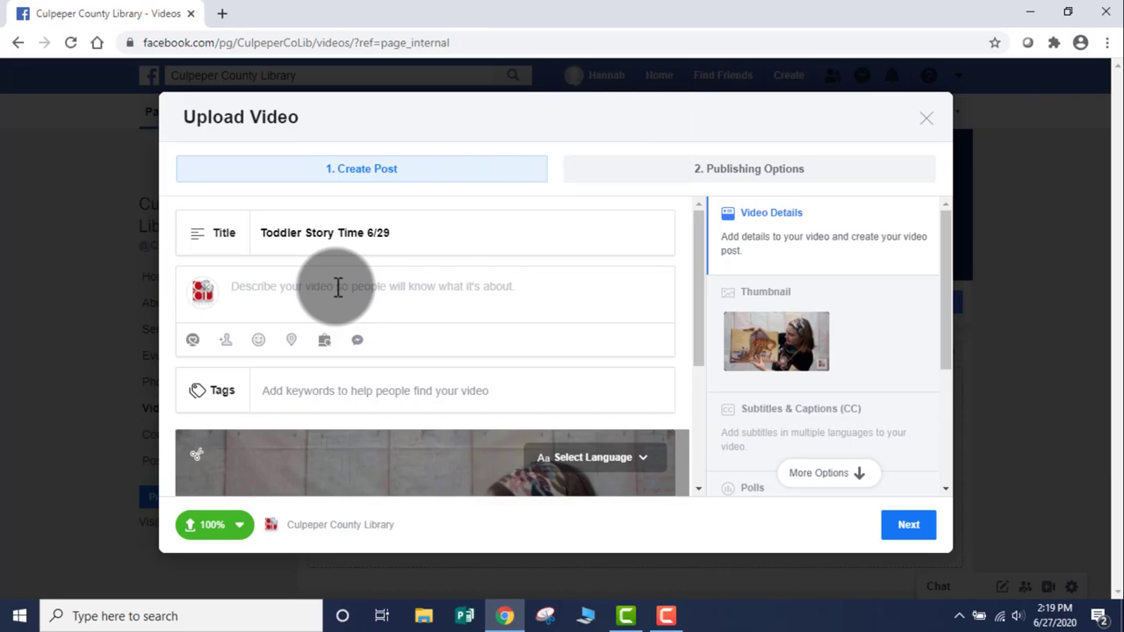
pyautogui.write('We Hop')
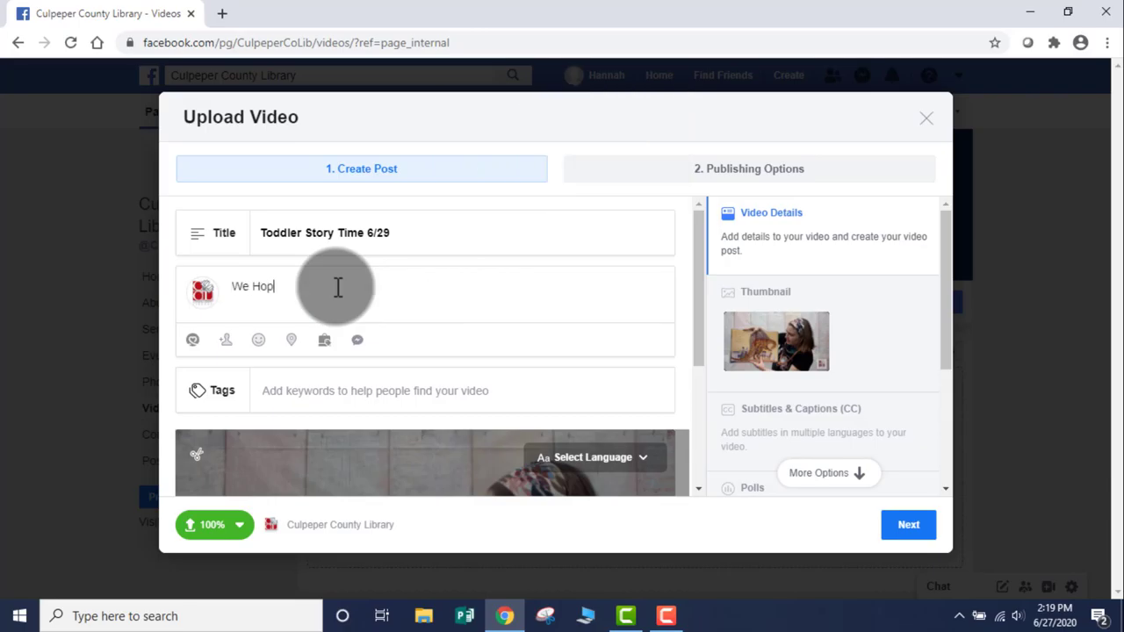
pyautogui.write('e')
pyautogui.press('BackSpace')
pyautogui.press('BackSpace')
pyautogui.press('BackSpace')
pyautogui.press('BackSpace')
pyautogui.press('BackSpace')
pyautogui.write('ope you enjoy this virt')
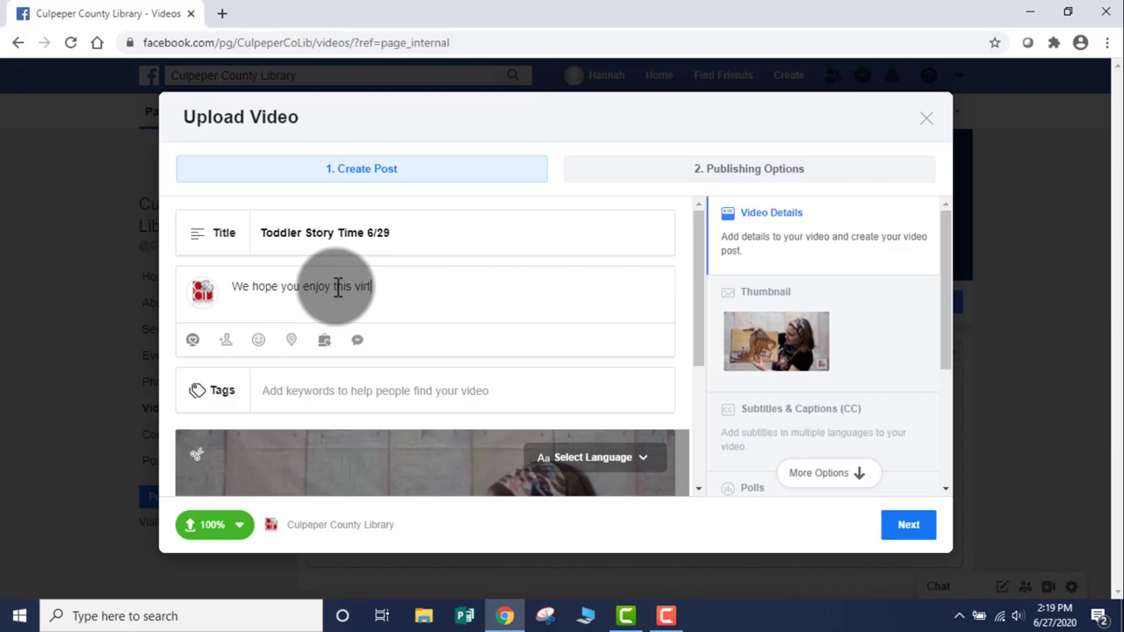
pyautogui.write('ual sto')
pyautogui.write('ry time read')
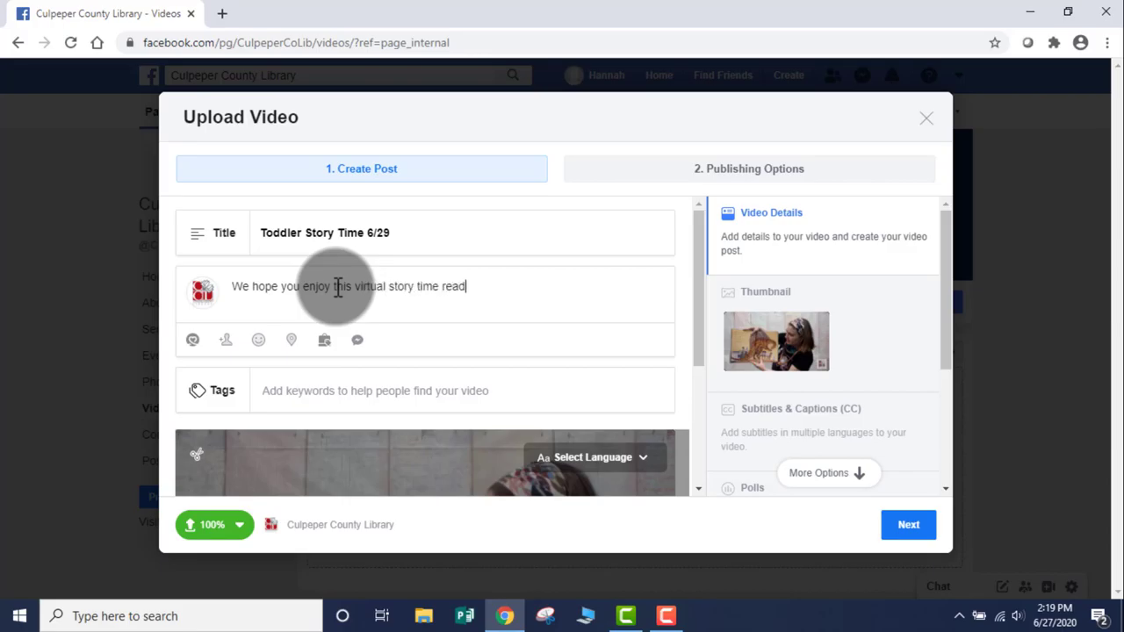
pyautogui.write('ing of ')
pyautogui.write('How ')
pyautogui.write('Do Dino')
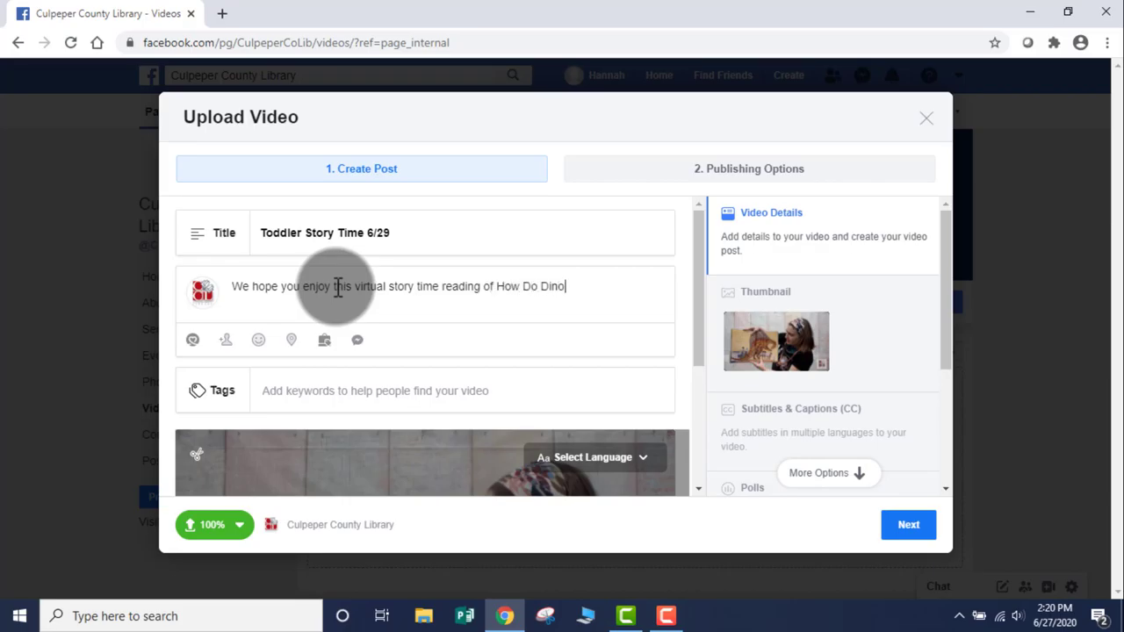
pyautogui.write('saurs Eat Their ')
pyautogui.write('Food')
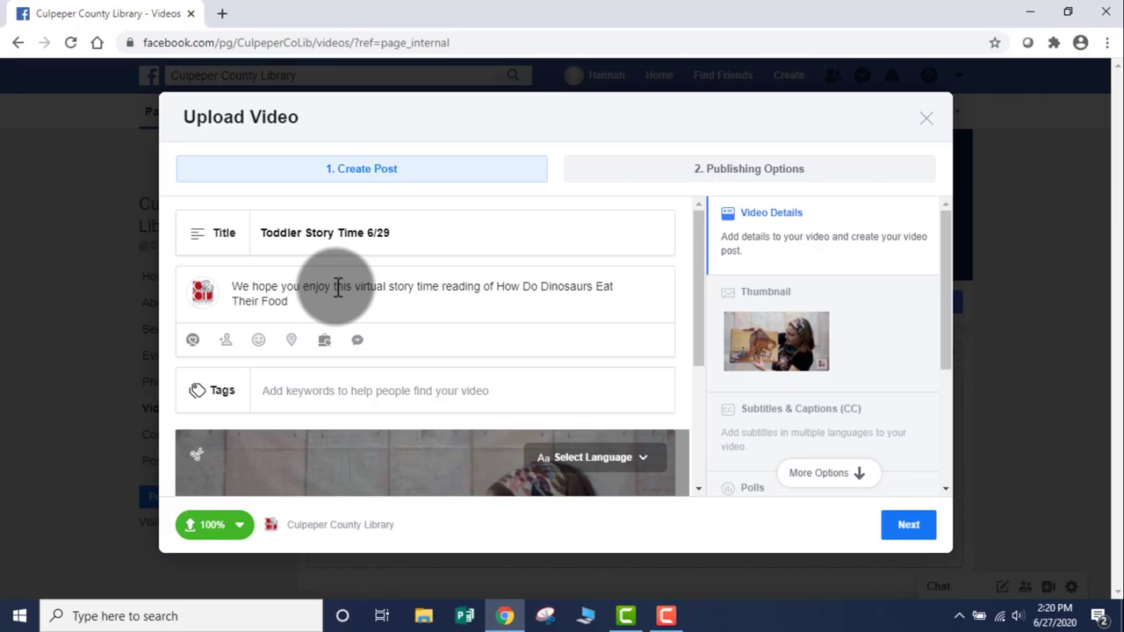
pyautogui.write('? by Jan')
pyautogui.write('e Yolen')
pyautogui.write(', read by Ms. ')
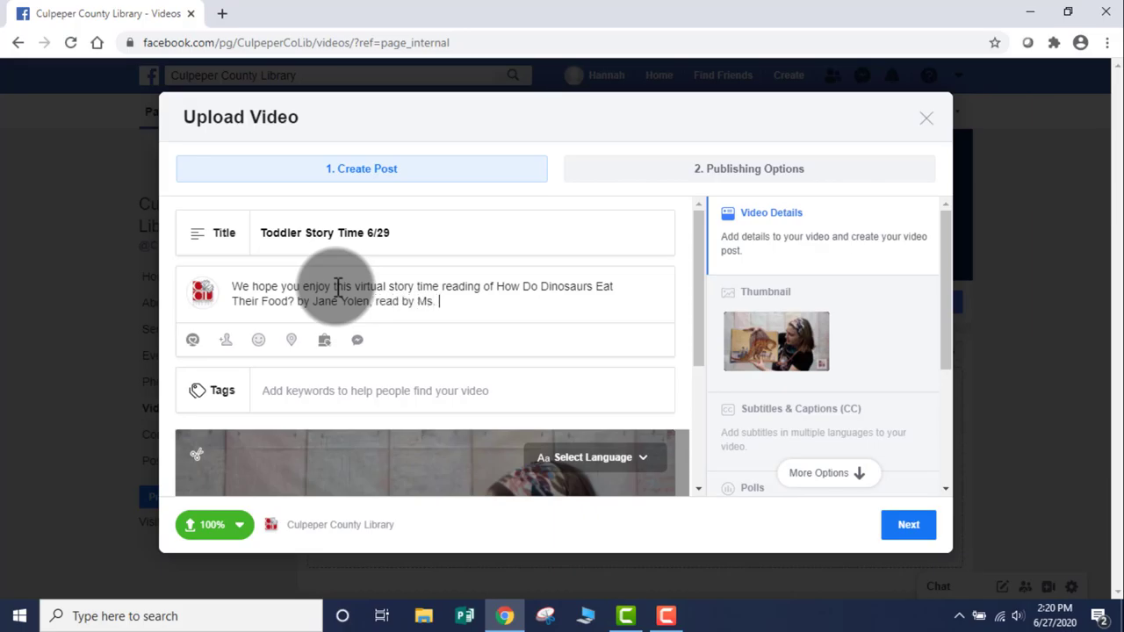
pyautogui.write('Hannah.')
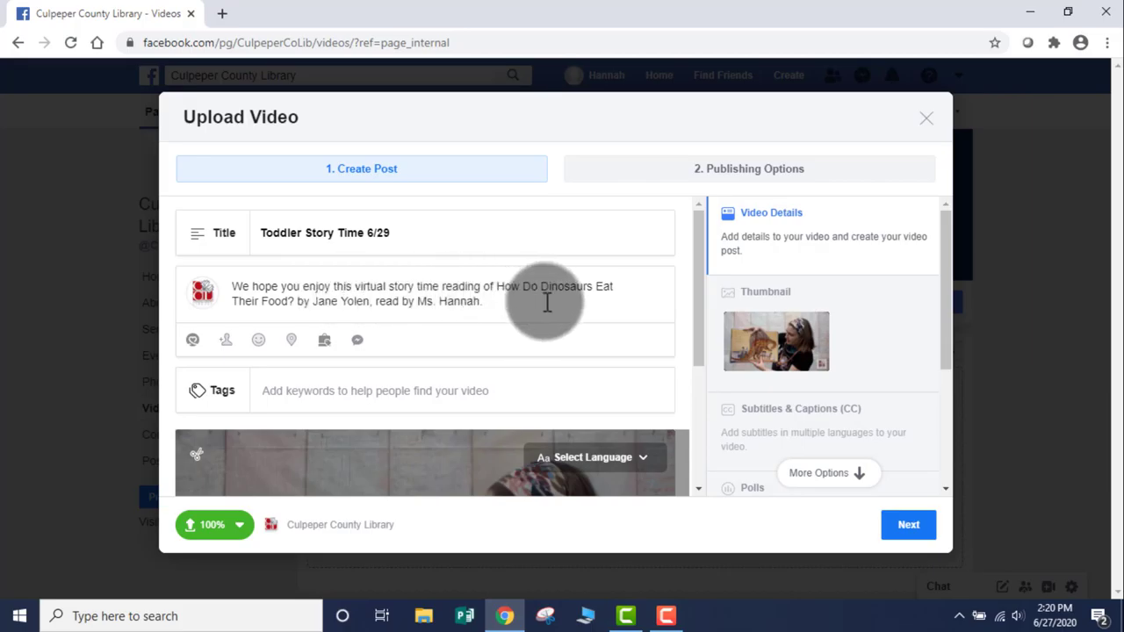
# Add the tags Children's Books and cclva to the video
pyautogui.scroll(-1, 546, 301)
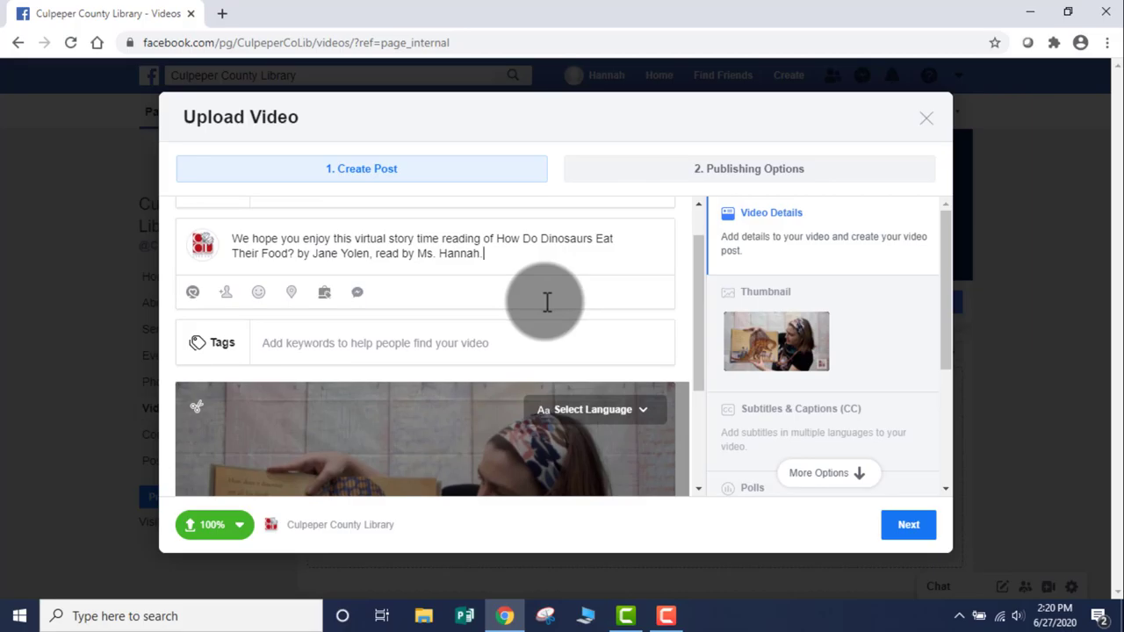
pyautogui.scroll(-1, 546, 301)
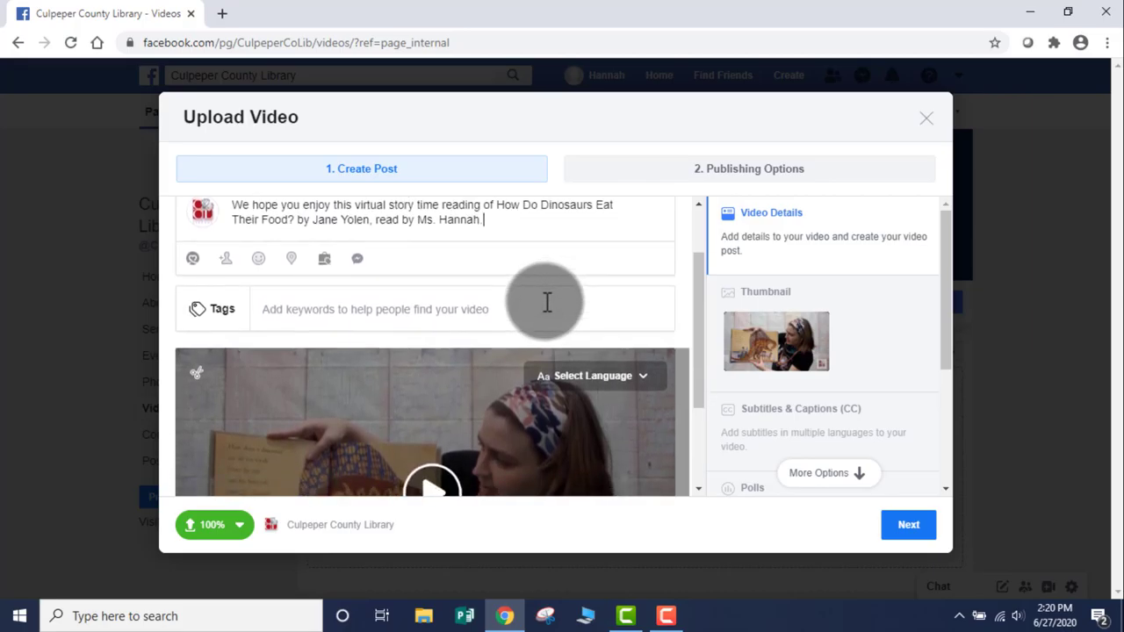
pyautogui.click(401, 301)
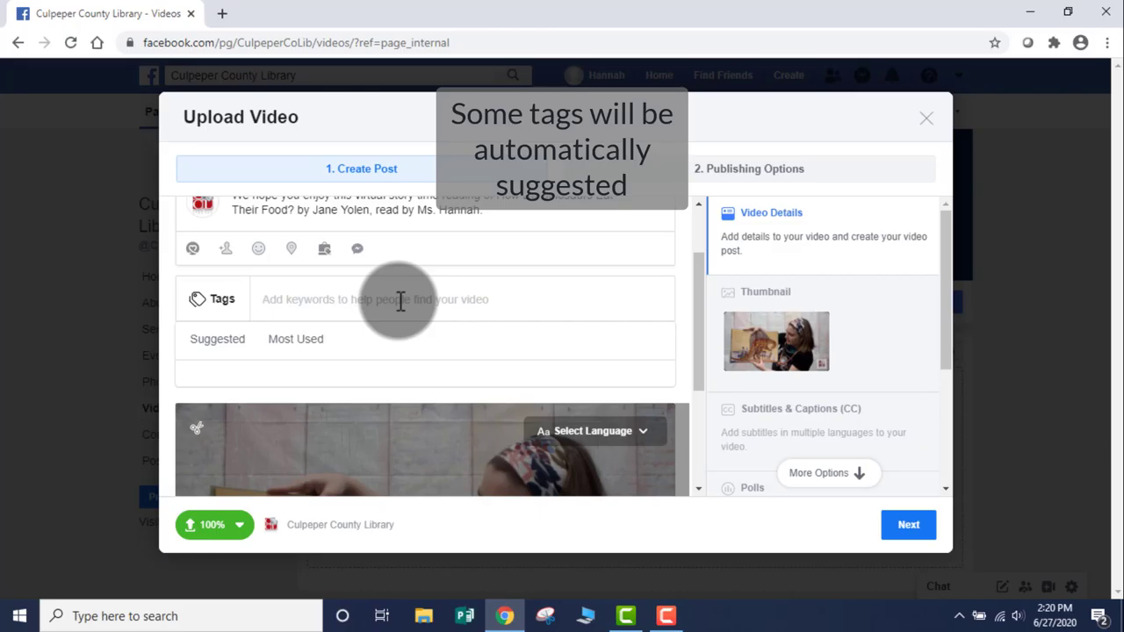
pyautogui.write('chil')
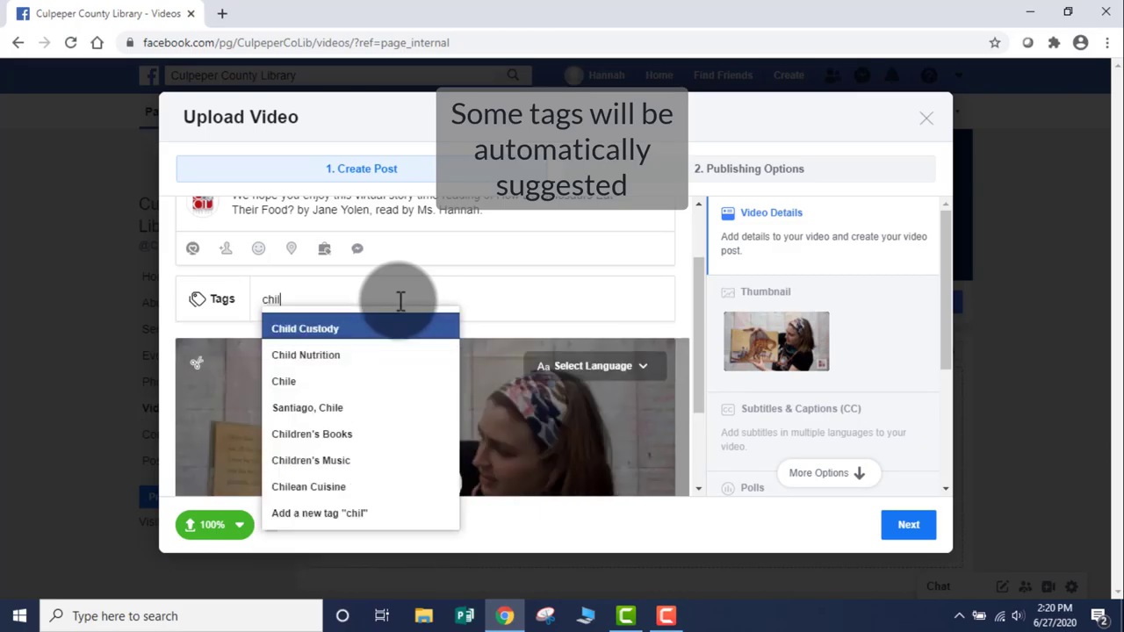
pyautogui.write('dr')
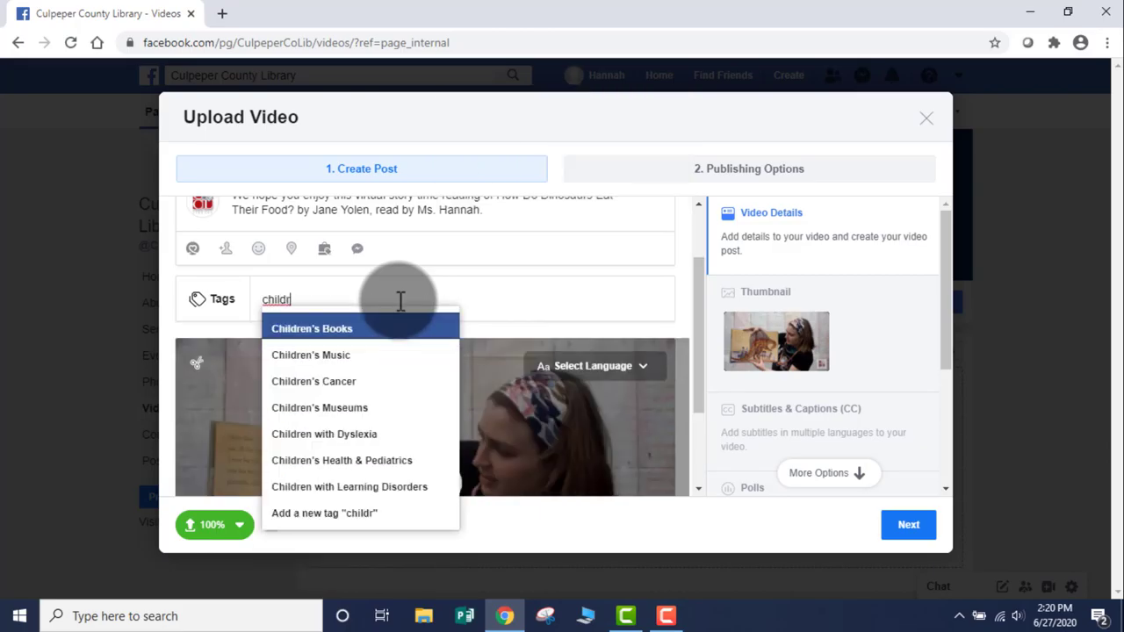
pyautogui.click(350, 332)
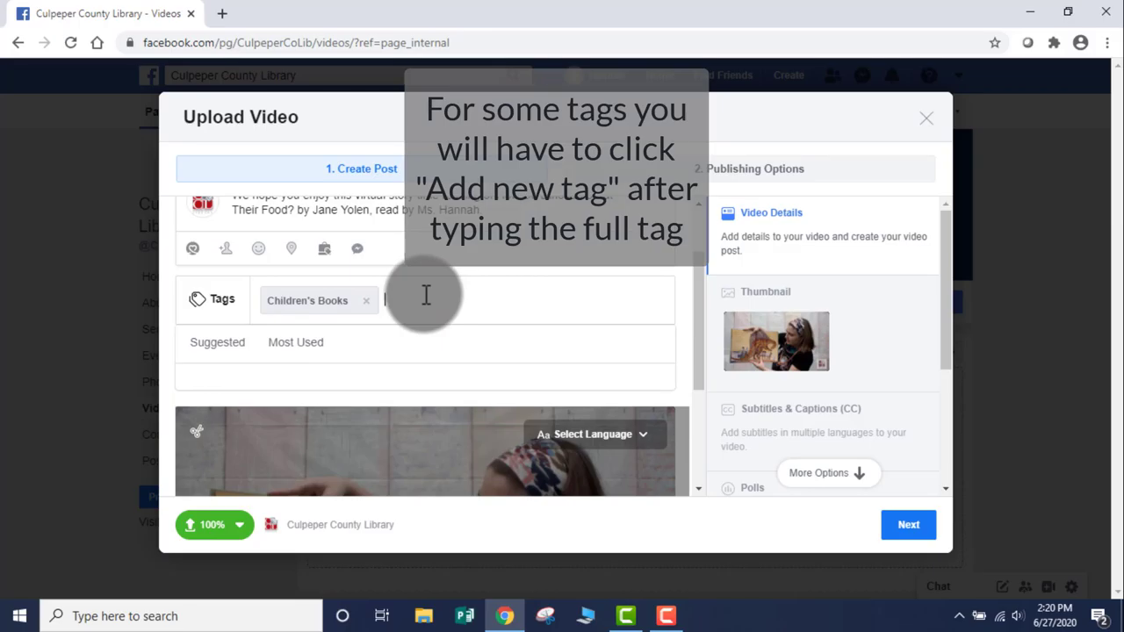
pyautogui.write('cc')
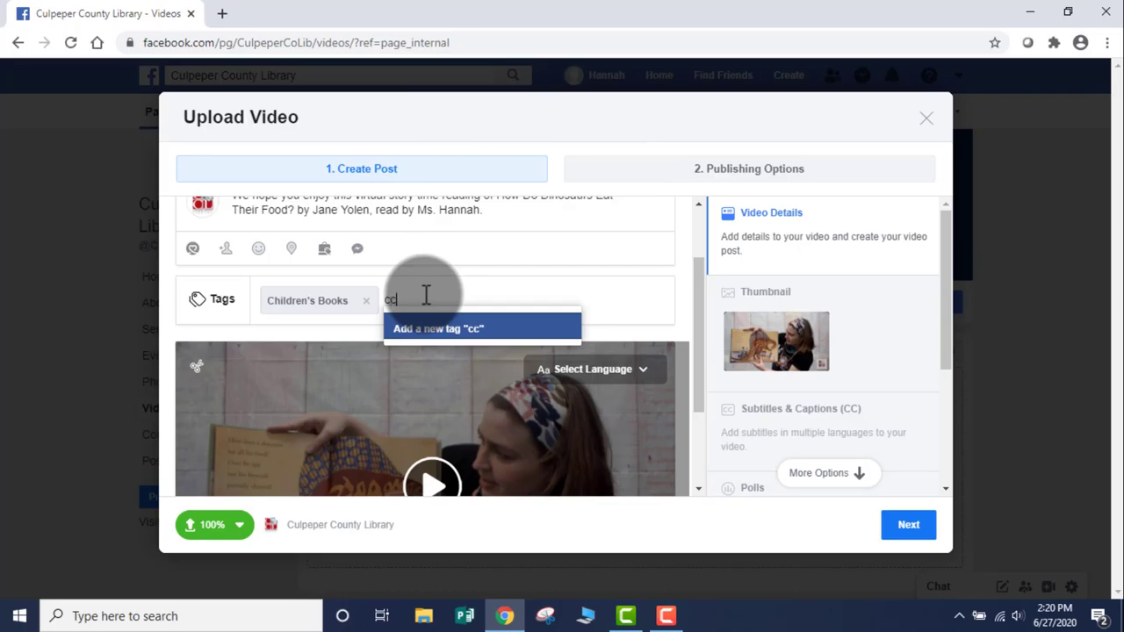
pyautogui.write('lva')
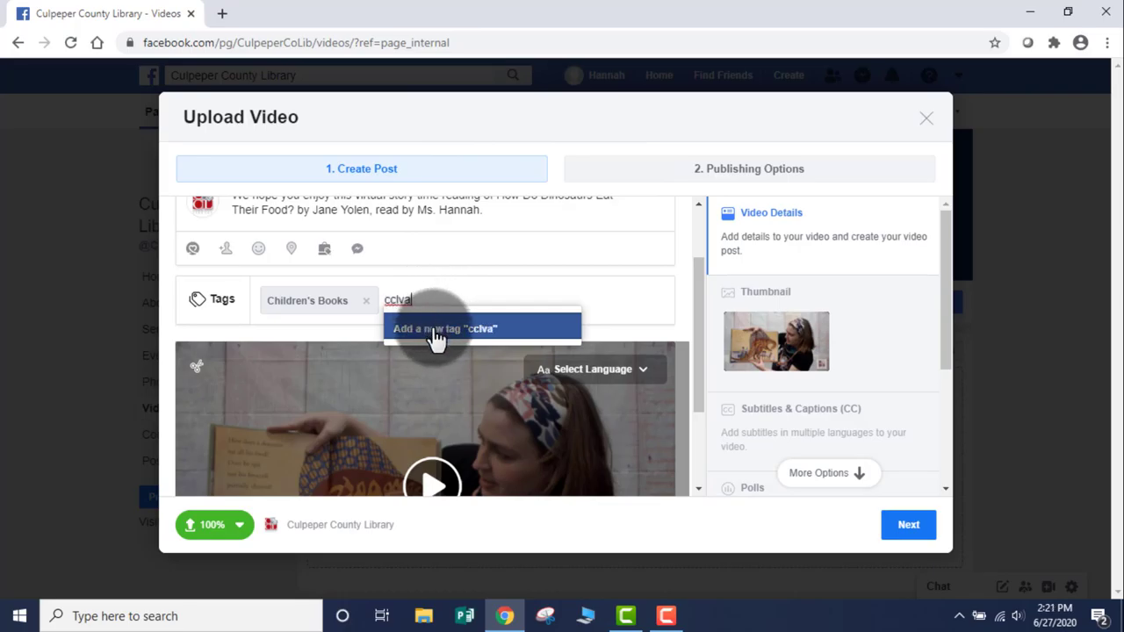
pyautogui.click(434, 334)
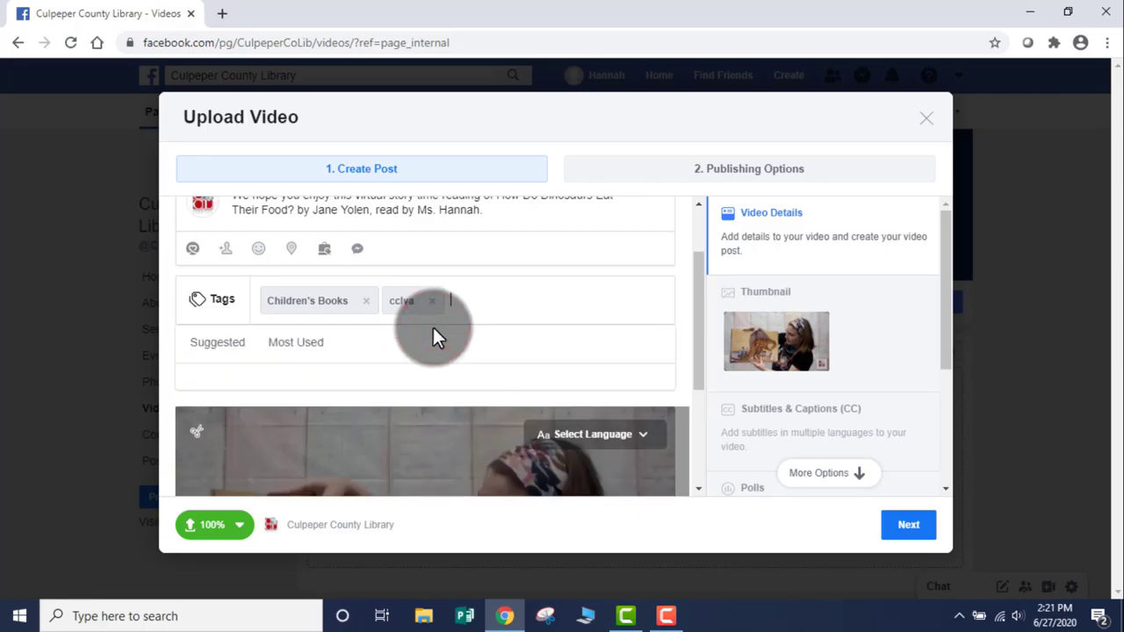
# Add the tags culpeper county library and toddler story time
pyautogui.write('cu')
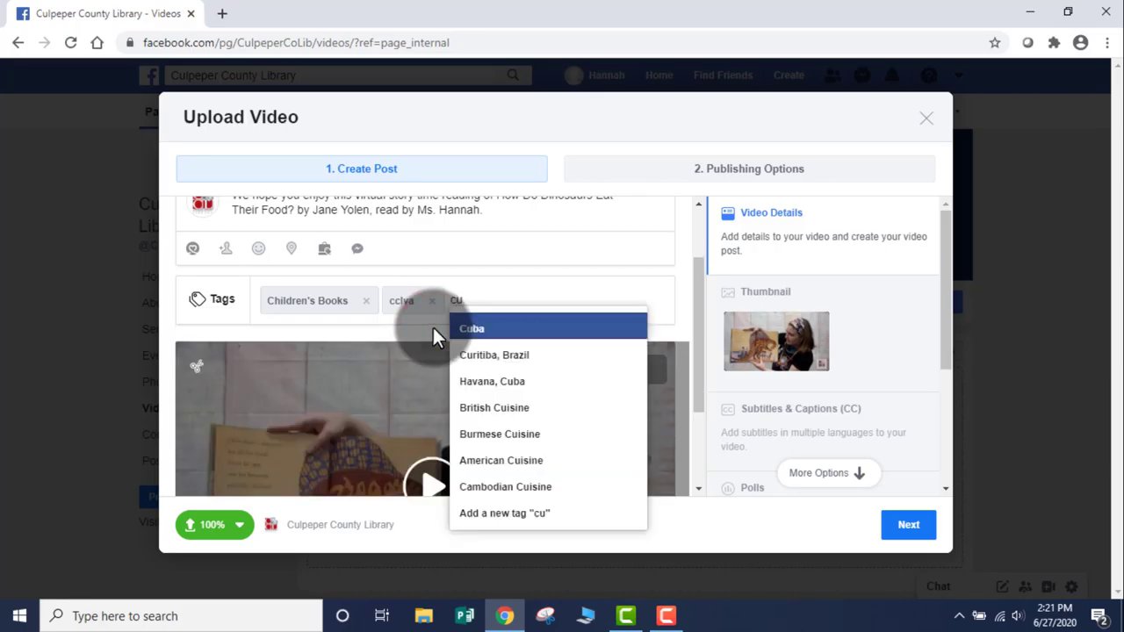
pyautogui.write('lpeper ')
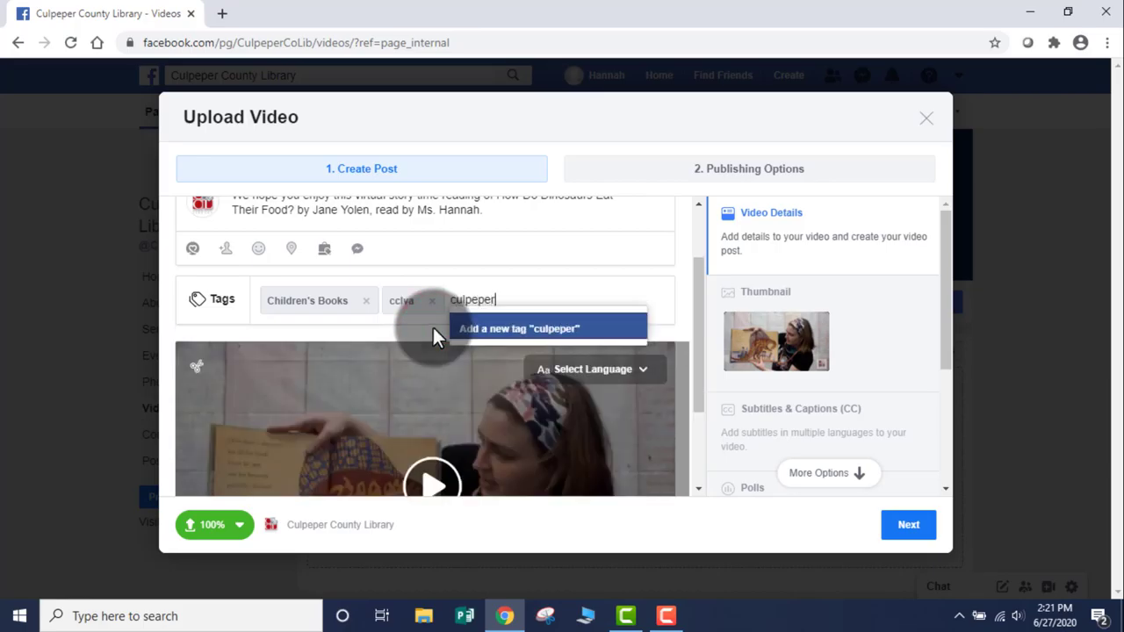
pyautogui.write('county ')
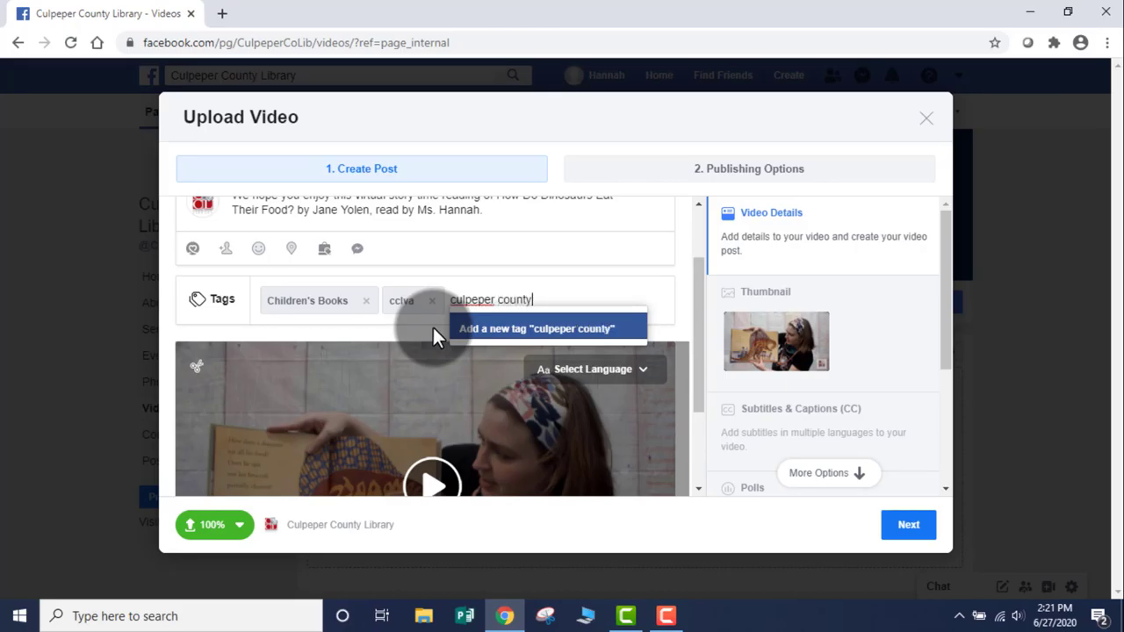
pyautogui.write('library')
pyautogui.click(490, 339)
pyautogui.write('toddler story time')
pyautogui.press('Return')
pyautogui.scroll(-2, 412, 358)
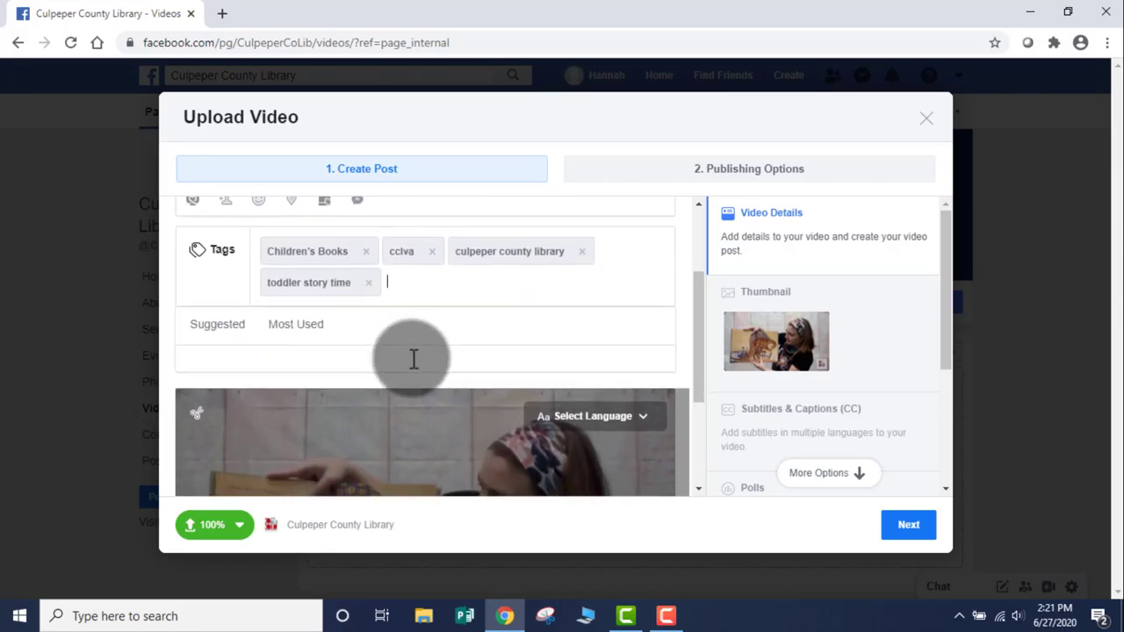
pyautogui.scroll(-1, 412, 358)
pyautogui.scroll(-1, 411, 358)
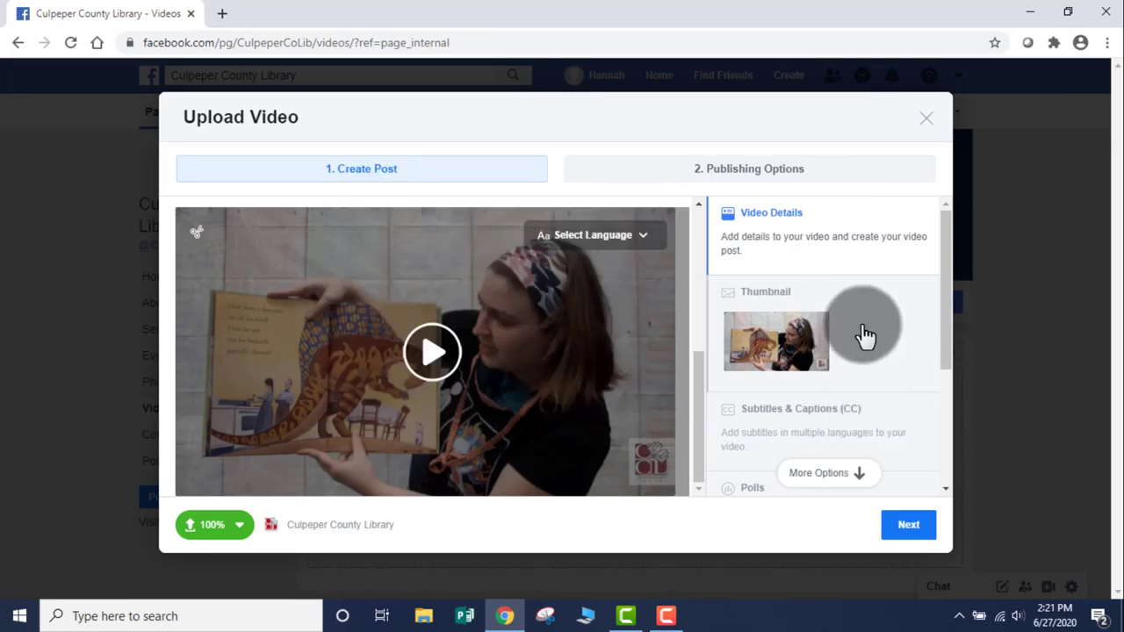
# Review the video's thumbnail choices, then bring up the Subtitles & Captions options
pyautogui.click(865, 334)
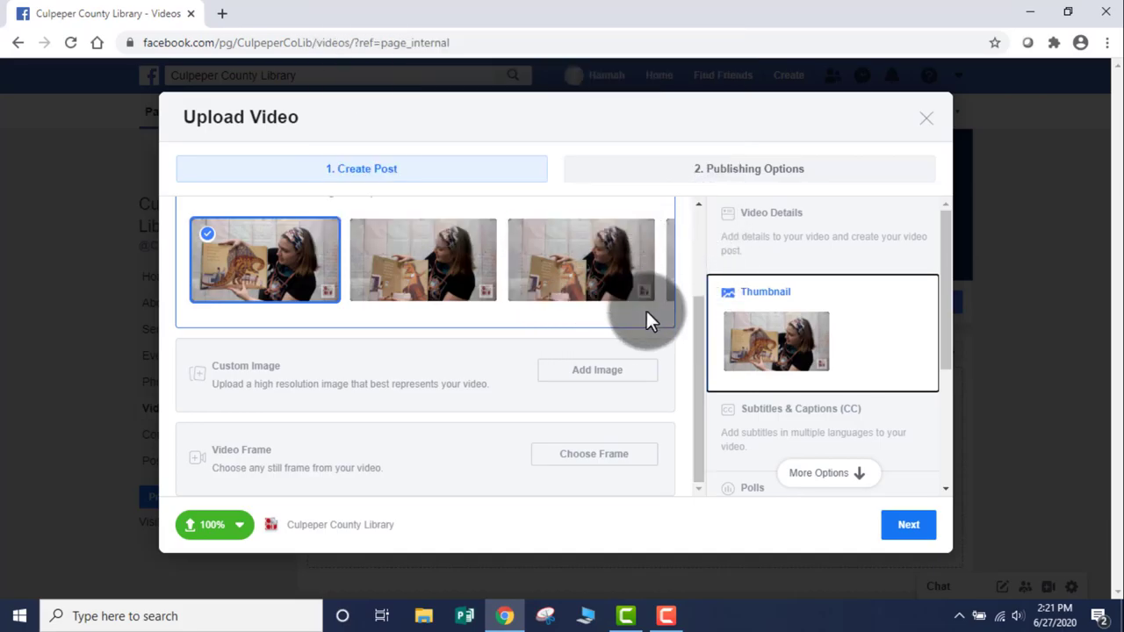
pyautogui.scroll(-1, 877, 359)
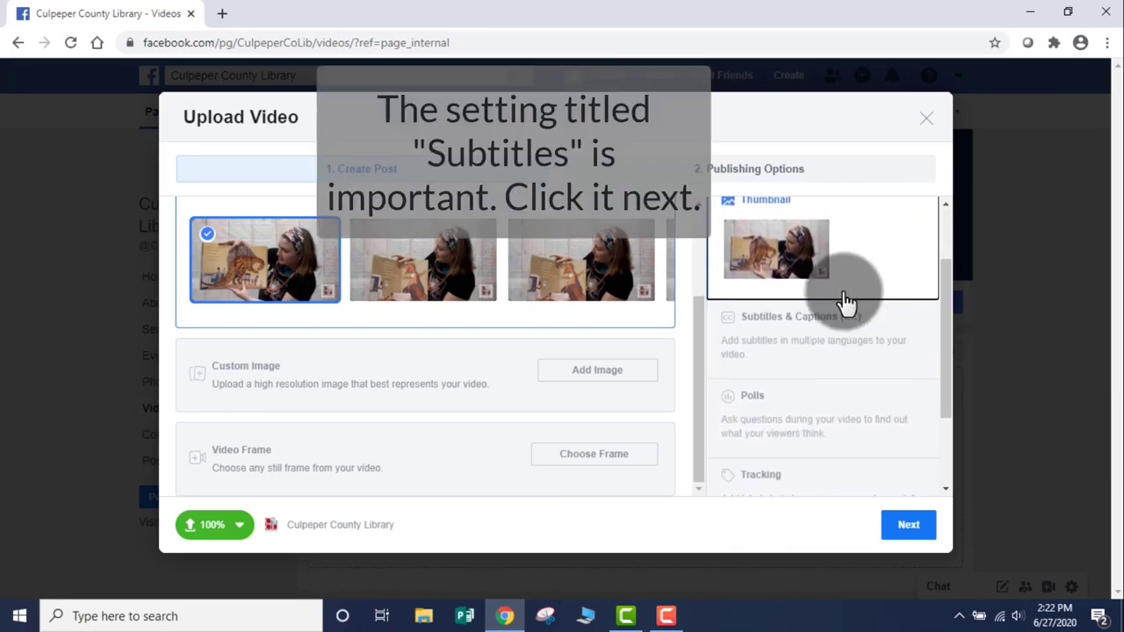
pyautogui.click(826, 350)
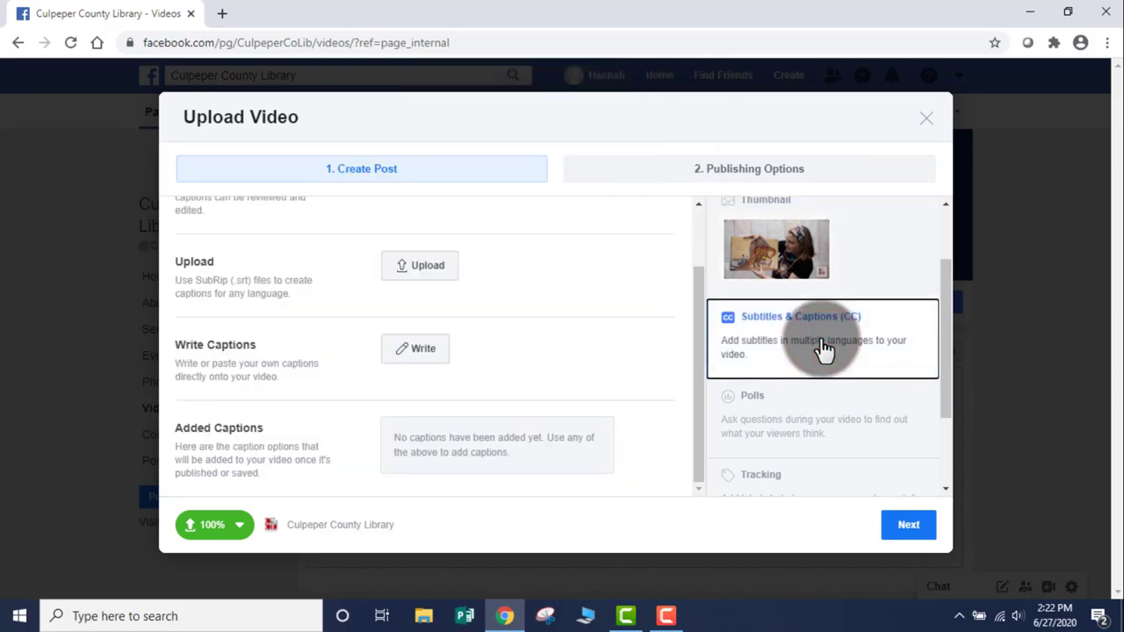
# Autogenerate English captions for the video and open them for review
pyautogui.scroll(2, 614, 247)
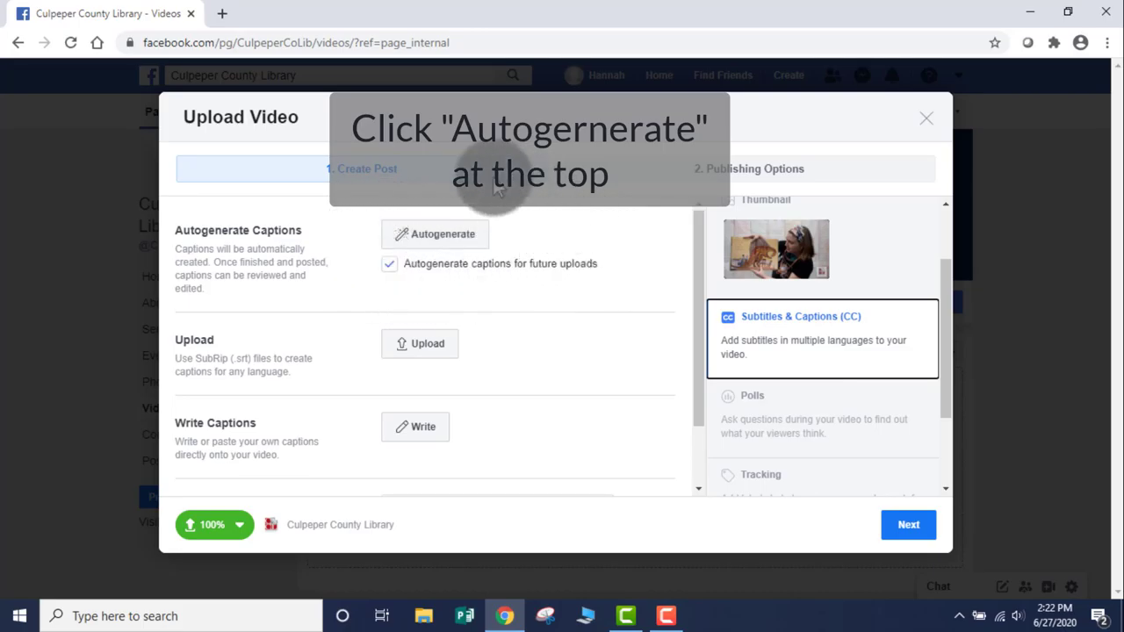
pyautogui.click(436, 243)
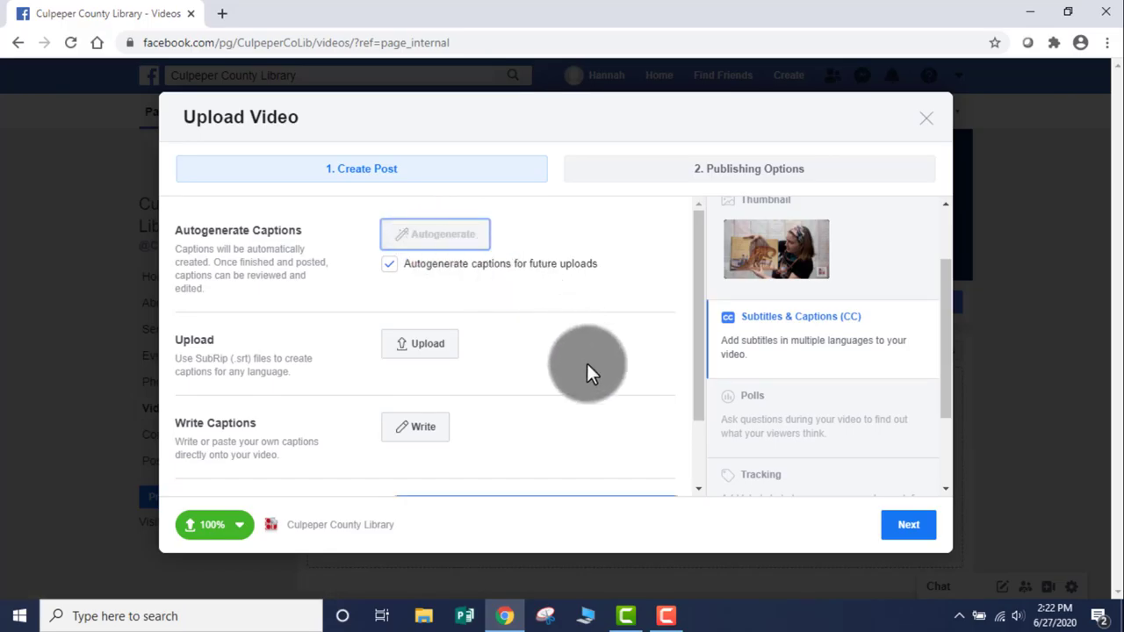
pyautogui.scroll(-1, 586, 363)
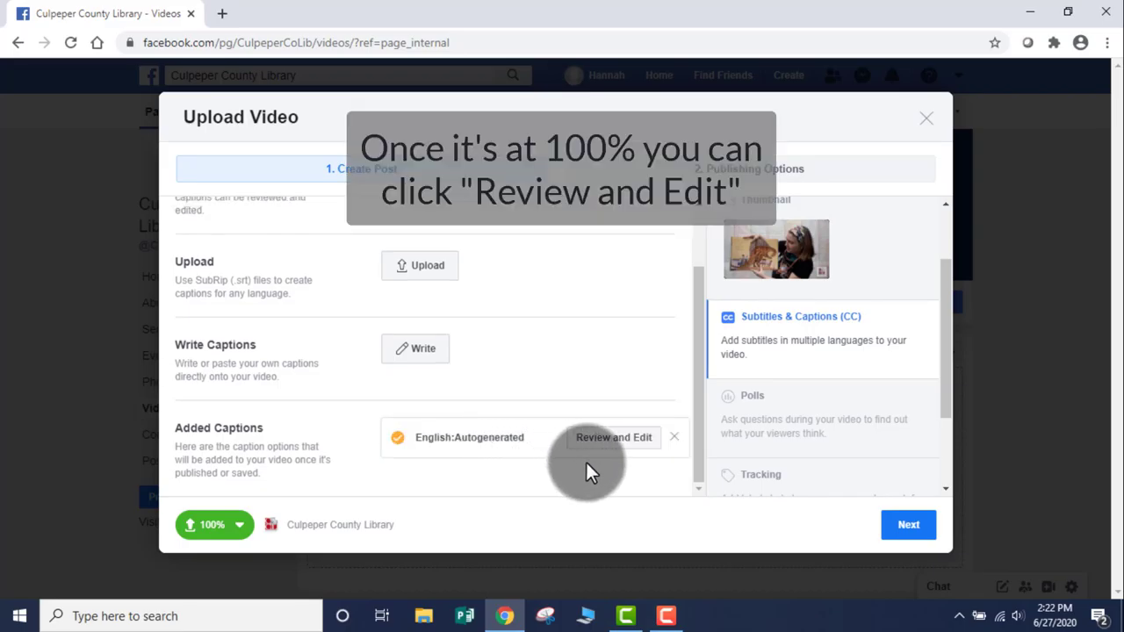
pyautogui.click(623, 446)
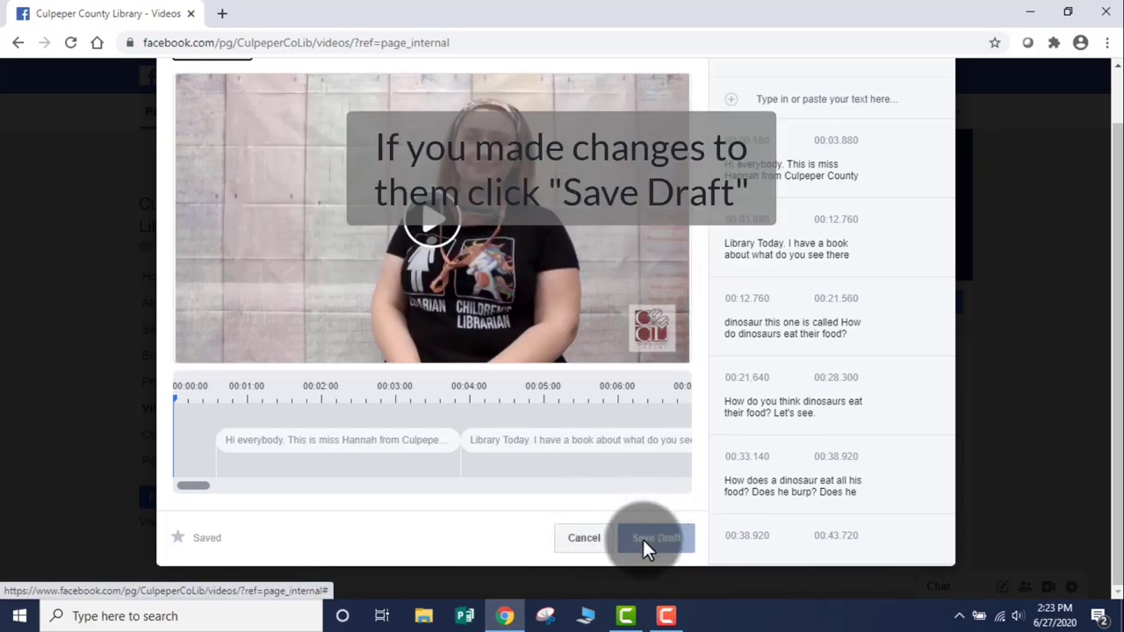
# Cancel out of the caption editor, keeping the English autogenerated captions unchanged
pyautogui.click(577, 544)
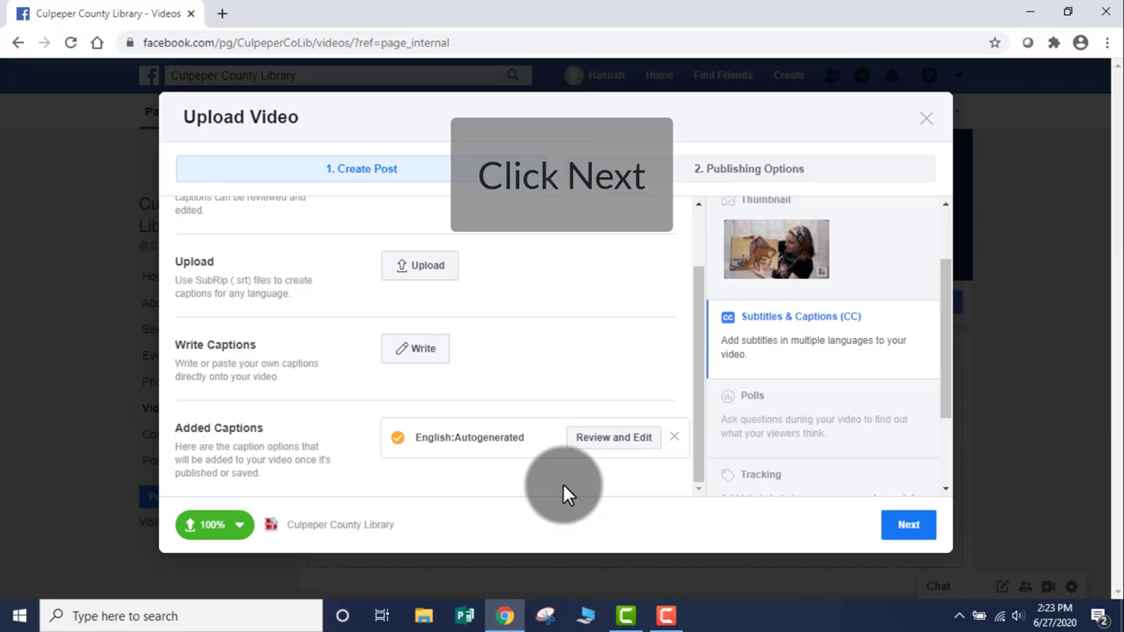
# In Publishing Options, choose Premiere with date June 29, 2020 and start time 10:30 AM
pyautogui.click(904, 535)
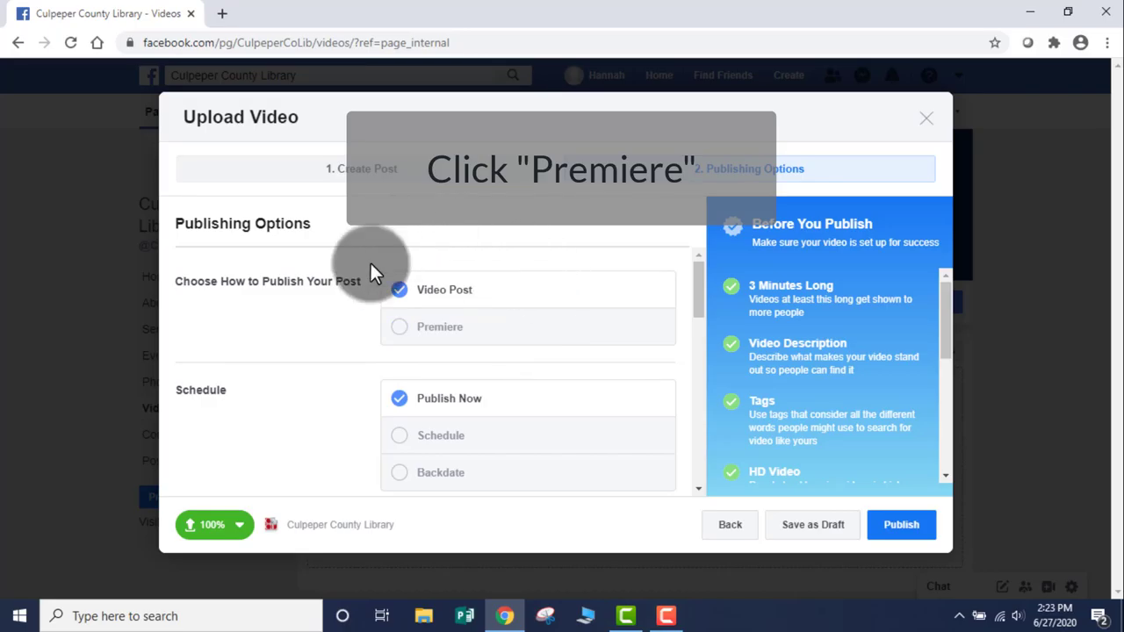
pyautogui.click(403, 334)
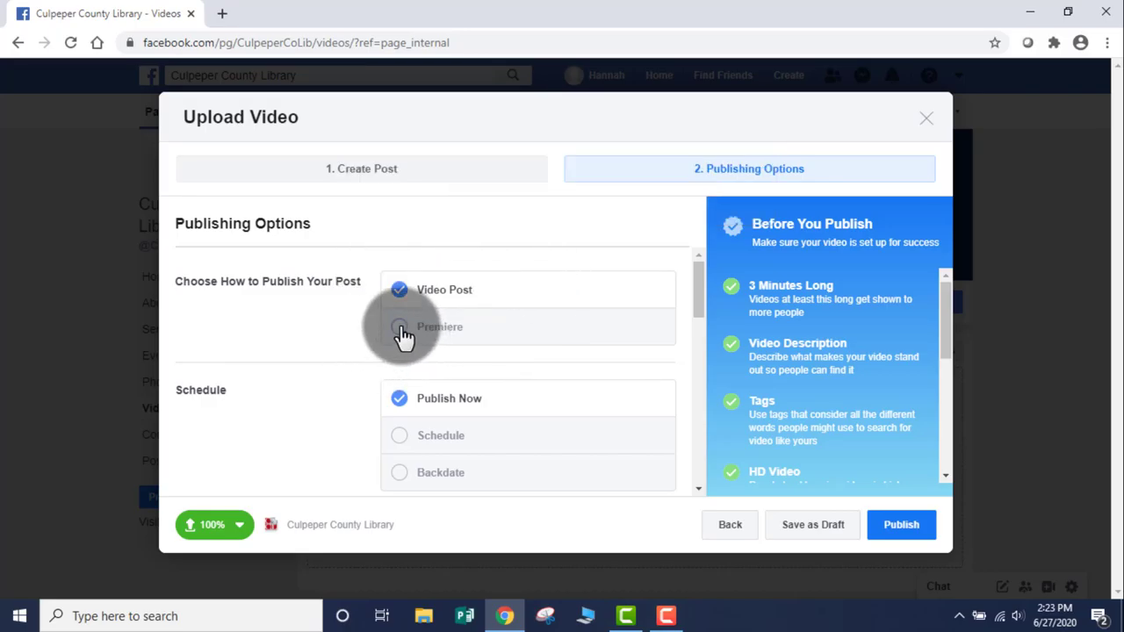
pyautogui.click(400, 328)
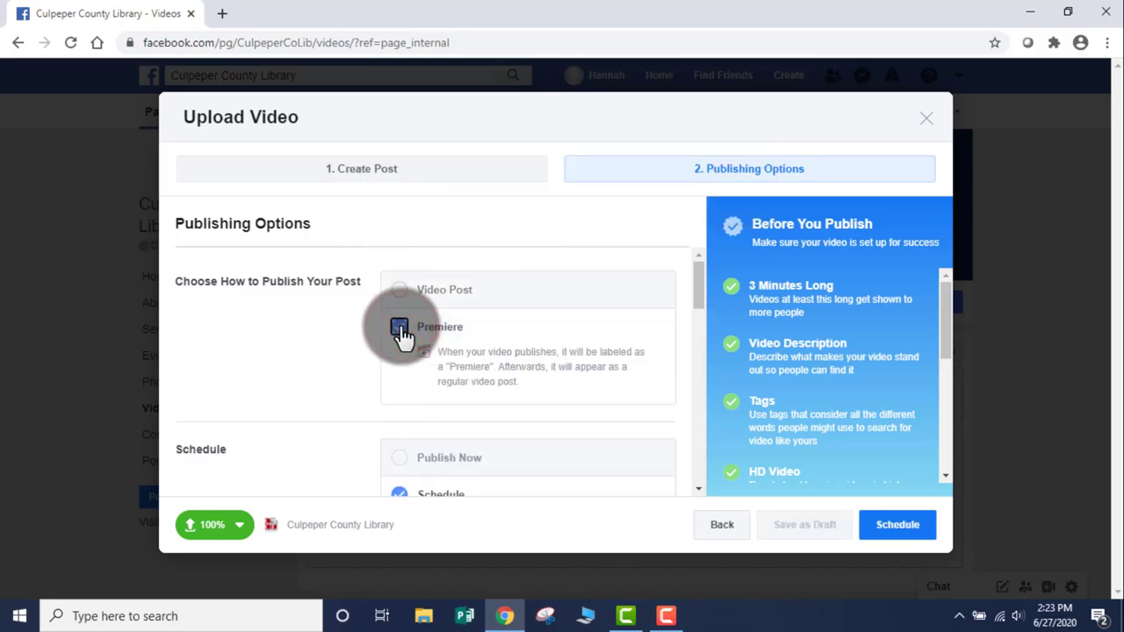
pyautogui.scroll(-2, 333, 363)
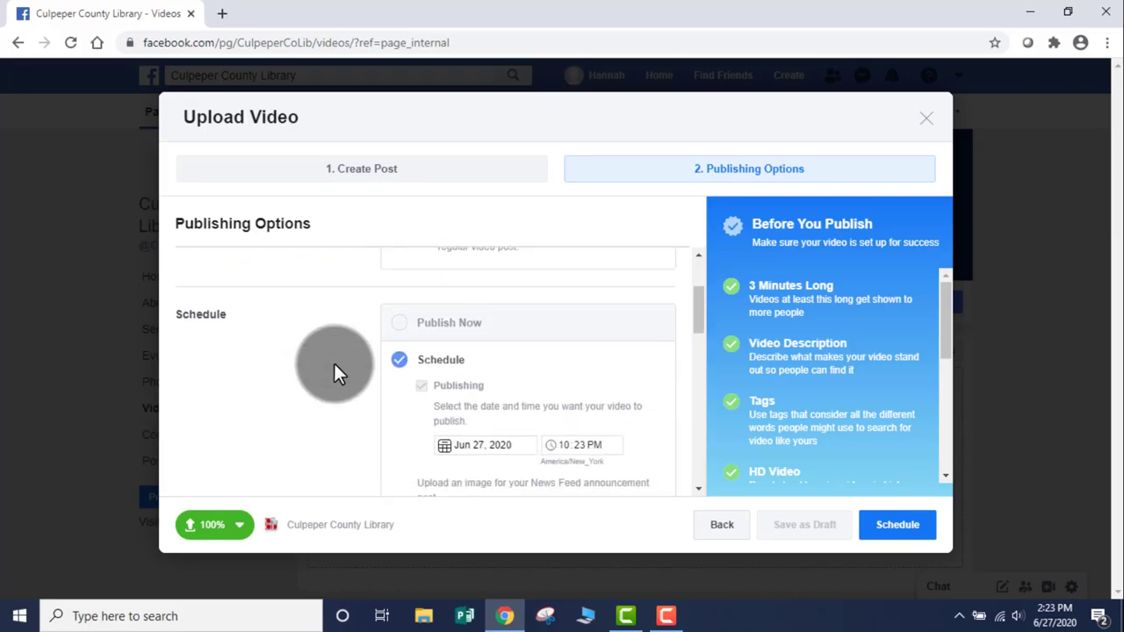
pyautogui.scroll(-1, 333, 363)
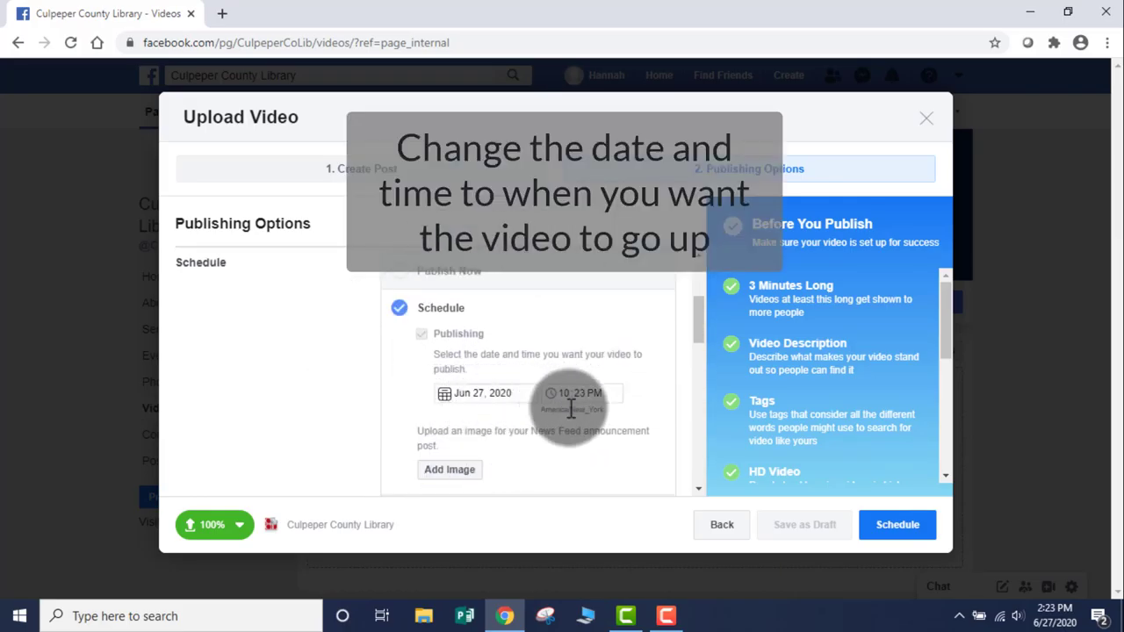
pyautogui.click(473, 395)
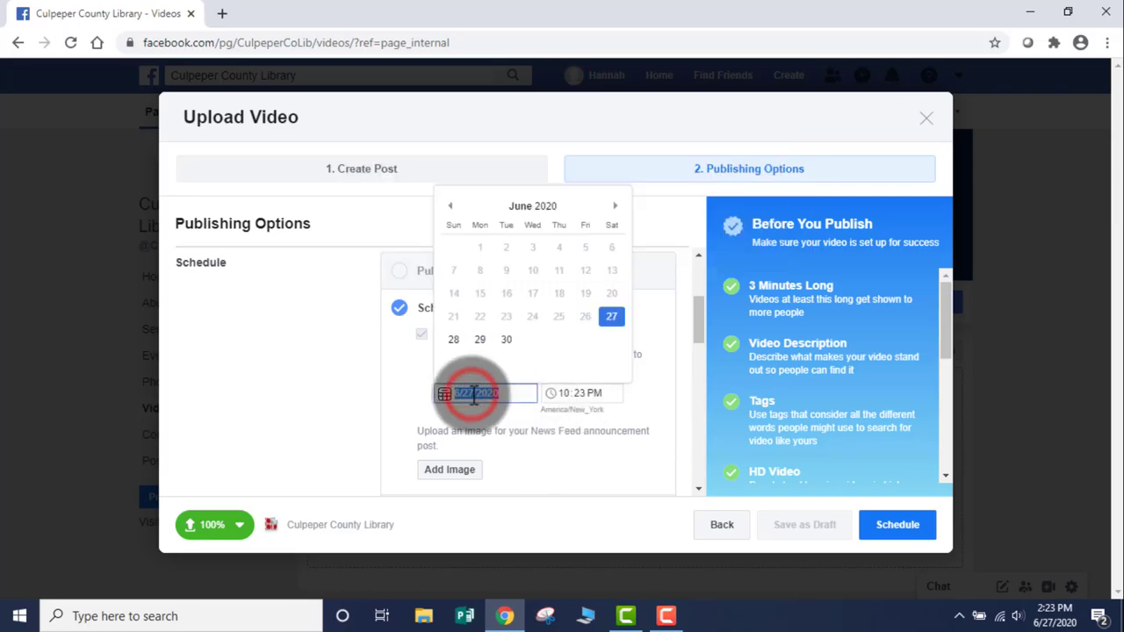
pyautogui.click(479, 341)
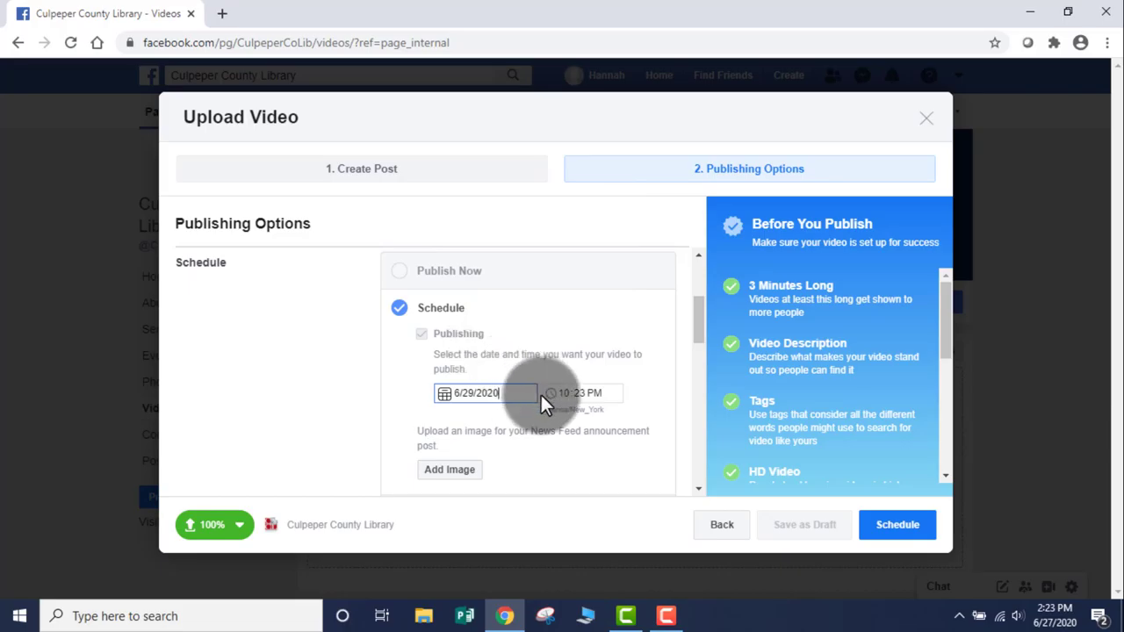
pyautogui.click(567, 393)
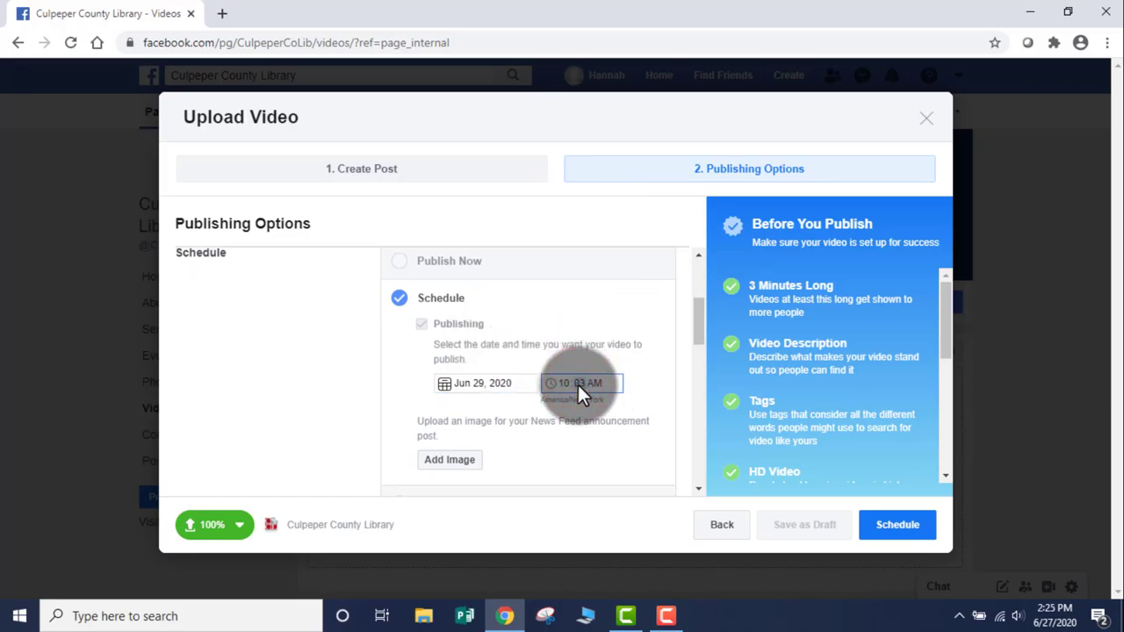
pyautogui.click(349, 397)
# Dismiss the fundraising tip in the Publishing Options
pyautogui.scroll(-1, 348, 392)
pyautogui.scroll(-1, 347, 391)
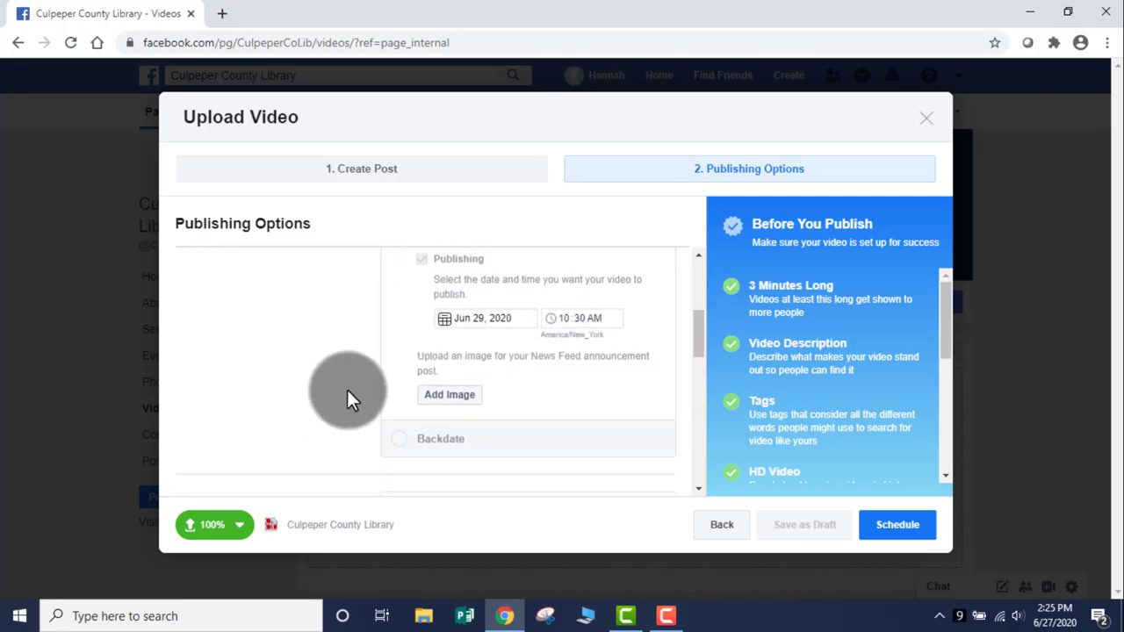
pyautogui.scroll(-1, 348, 392)
pyautogui.scroll(2, 346, 388)
pyautogui.scroll(1, 347, 388)
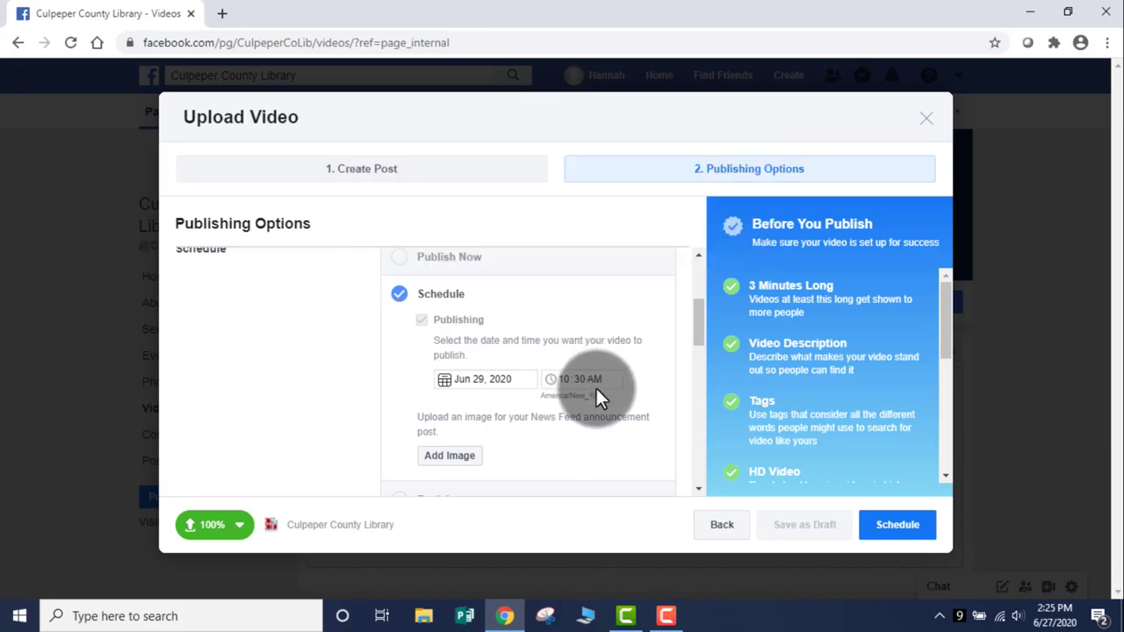
pyautogui.scroll(-1, 343, 443)
pyautogui.scroll(-1, 340, 434)
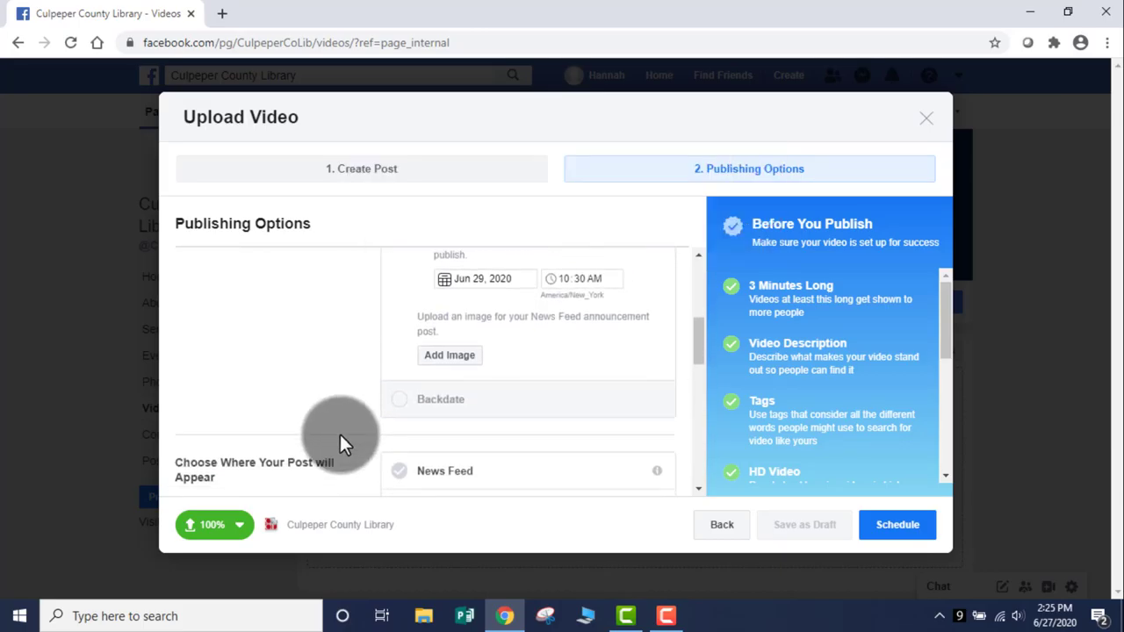
pyautogui.scroll(-1, 340, 435)
pyautogui.scroll(-1, 340, 434)
pyautogui.scroll(-1, 340, 434)
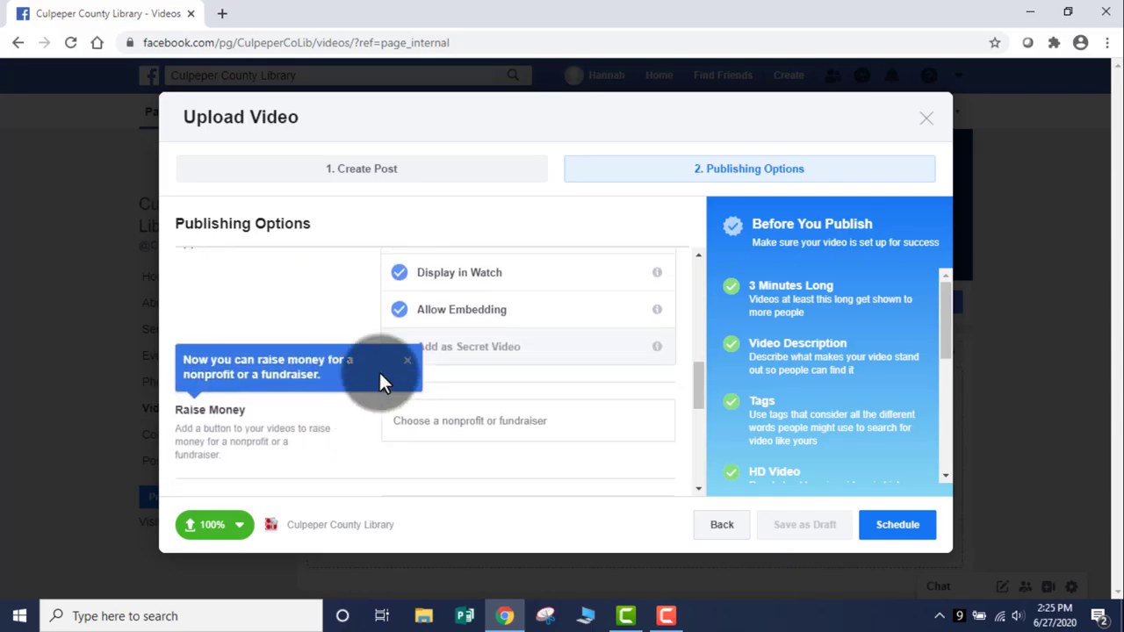
pyautogui.click(407, 364)
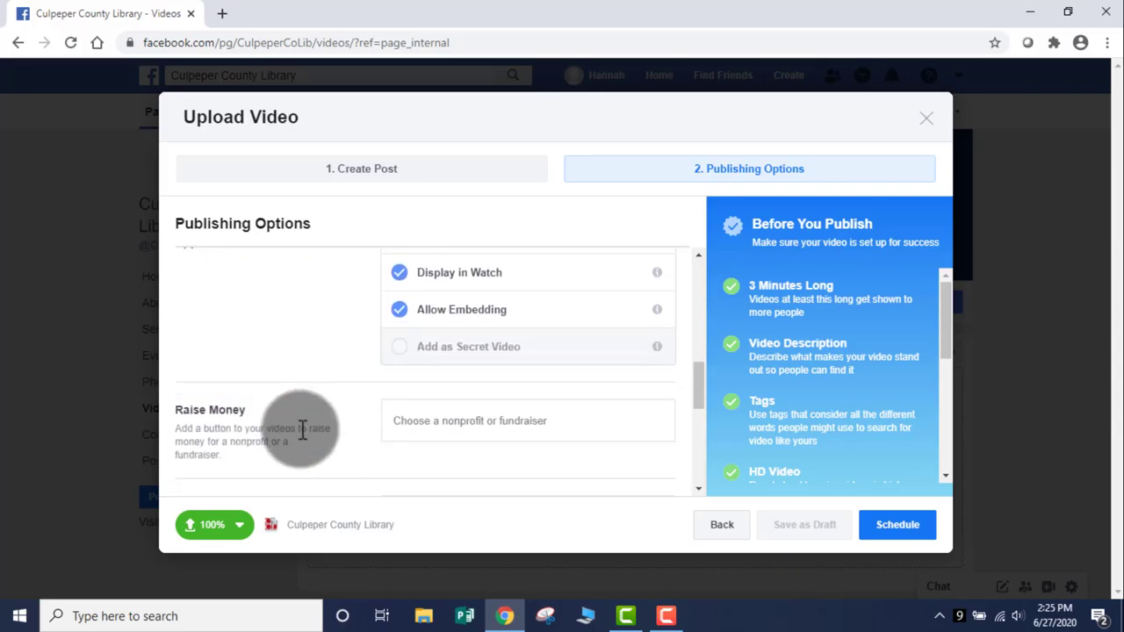
# Choose the Story Time playlist under Add to Playlists
pyautogui.scroll(-1, 302, 431)
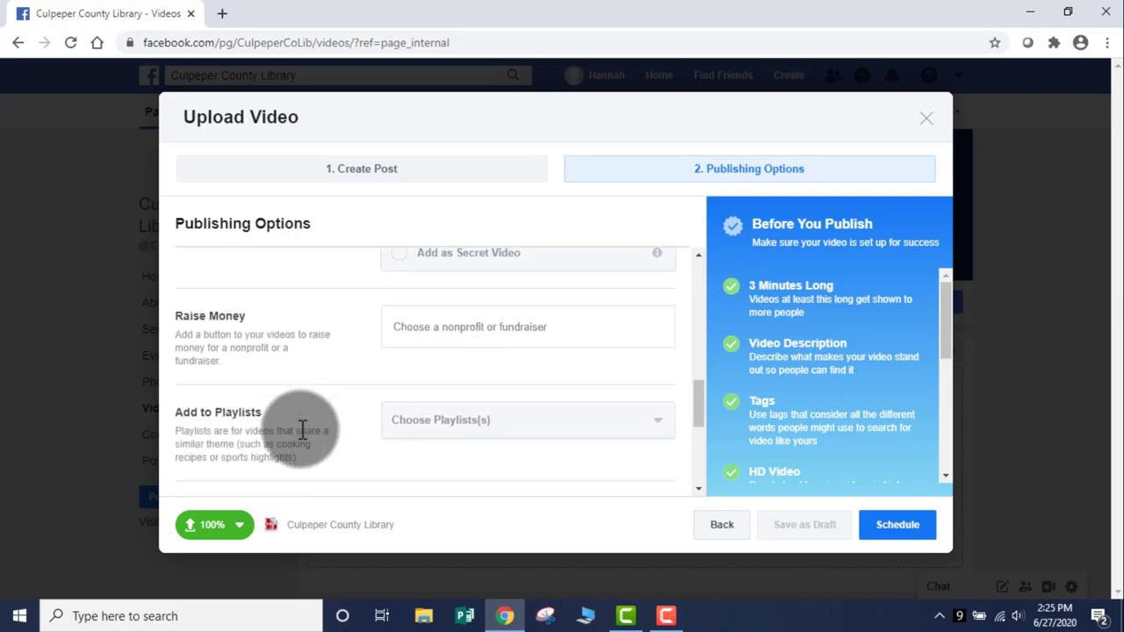
pyautogui.scroll(-1, 302, 430)
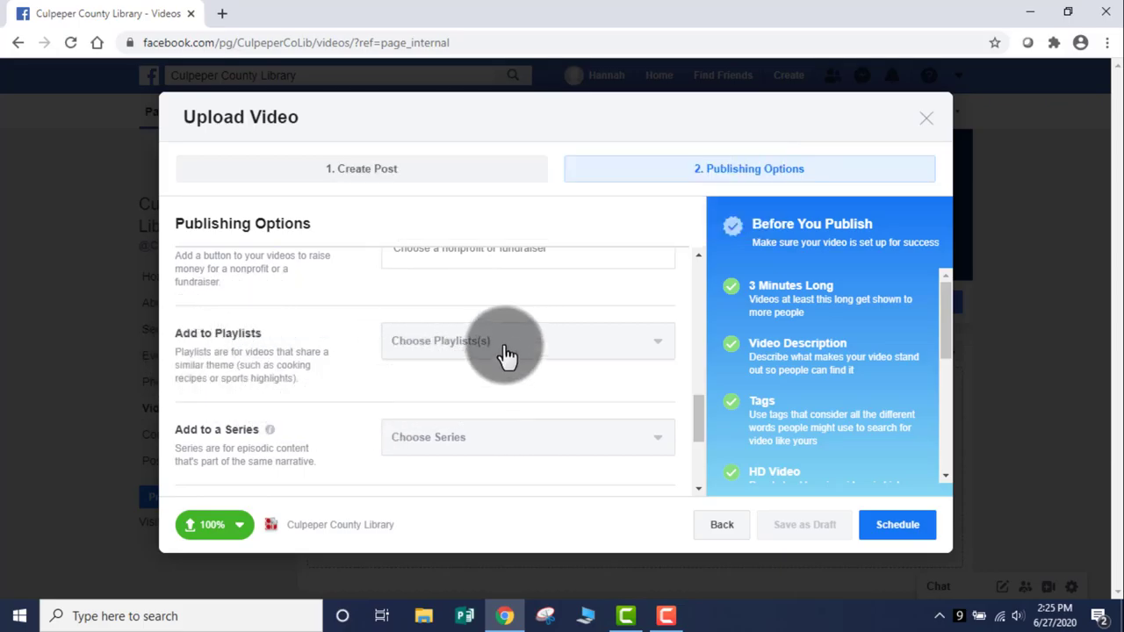
pyautogui.click(506, 351)
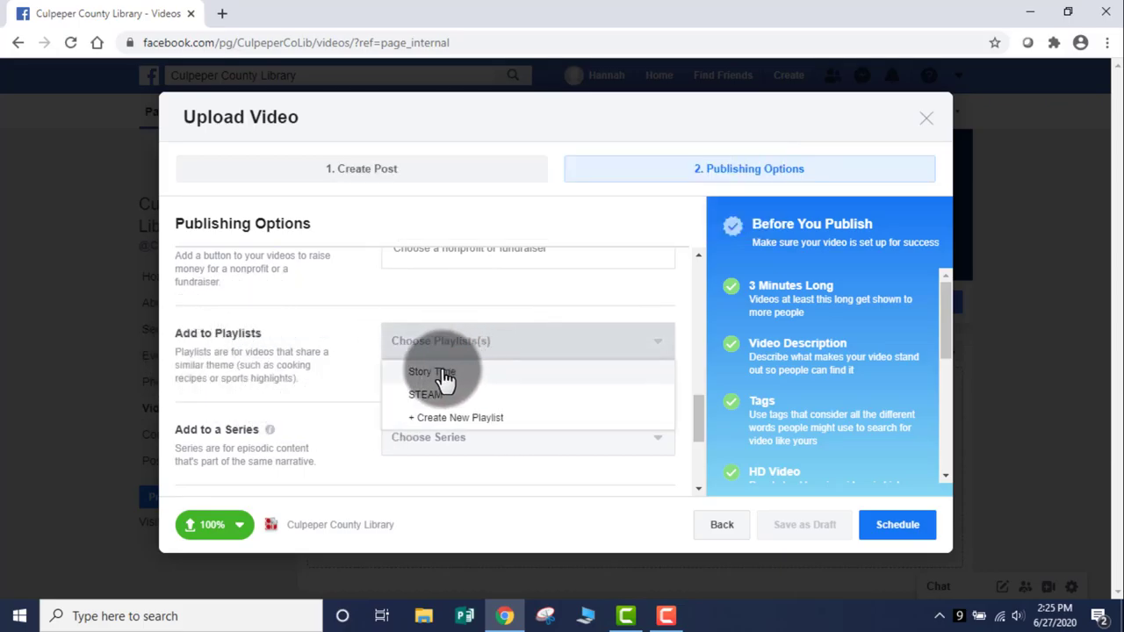
pyautogui.click(440, 373)
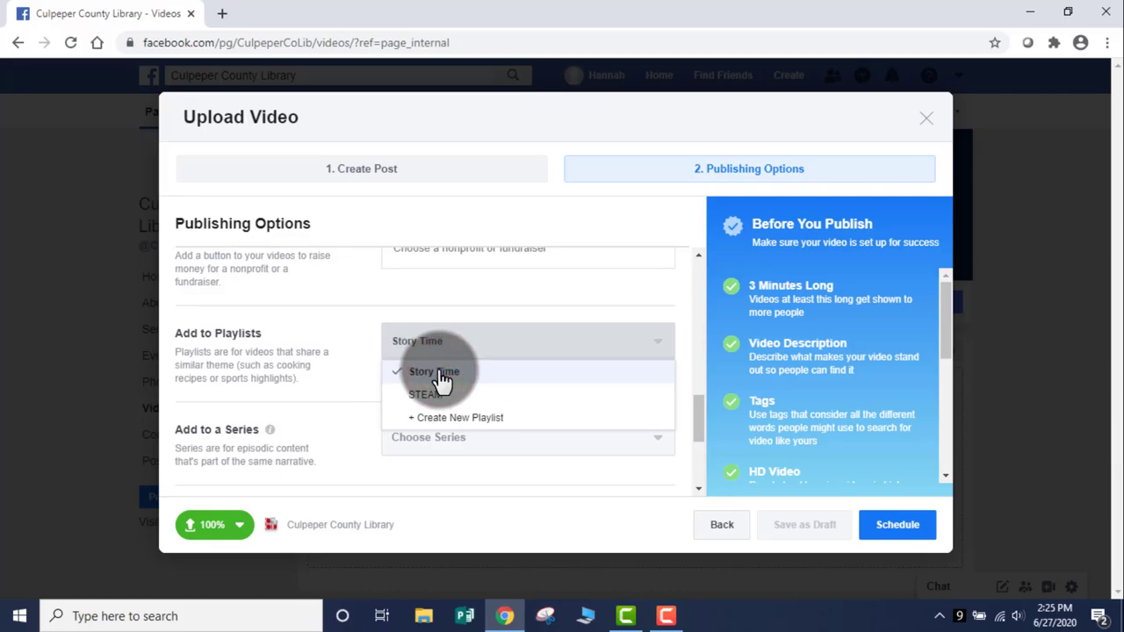
pyautogui.click(345, 360)
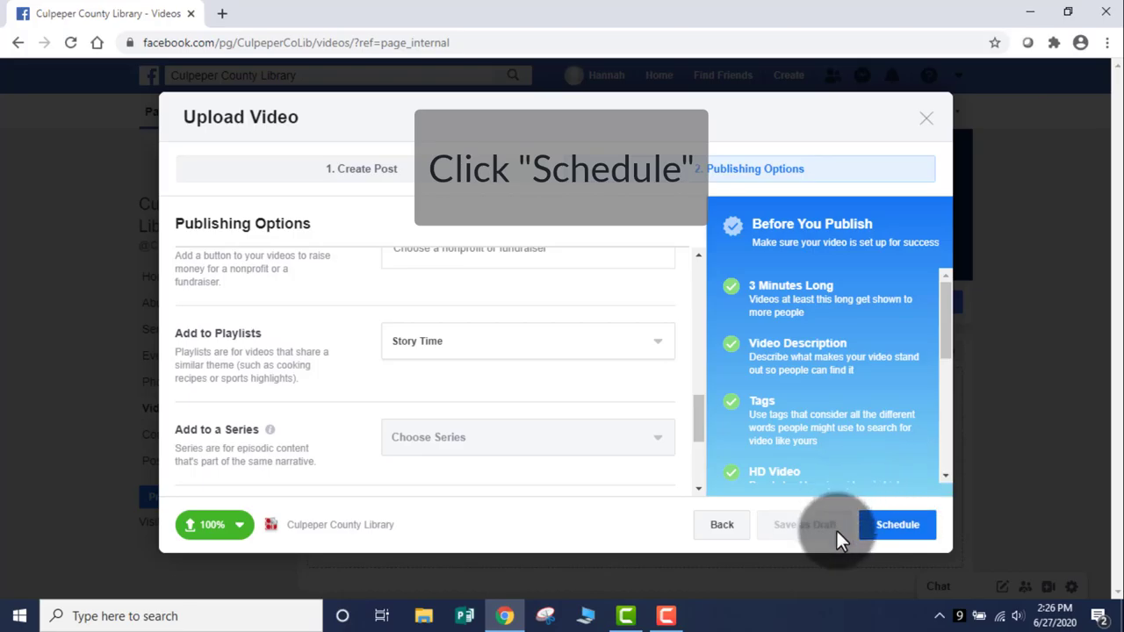
# Confirm and submit the video premiere for June 29th 2020 at 10:30am
pyautogui.click(908, 531)
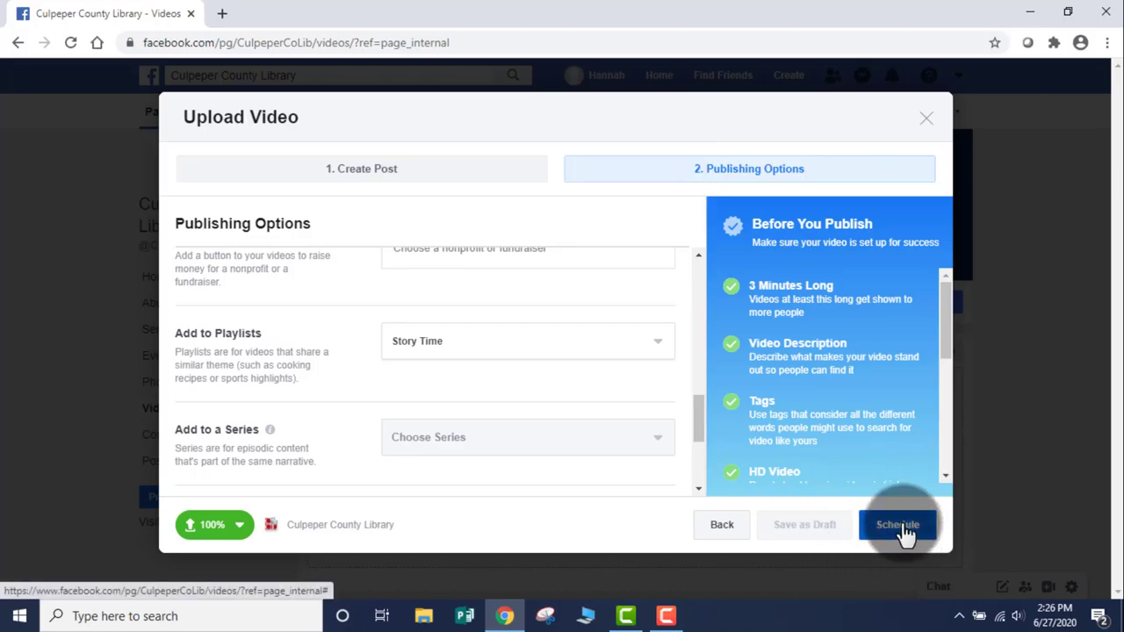
pyautogui.click(902, 525)
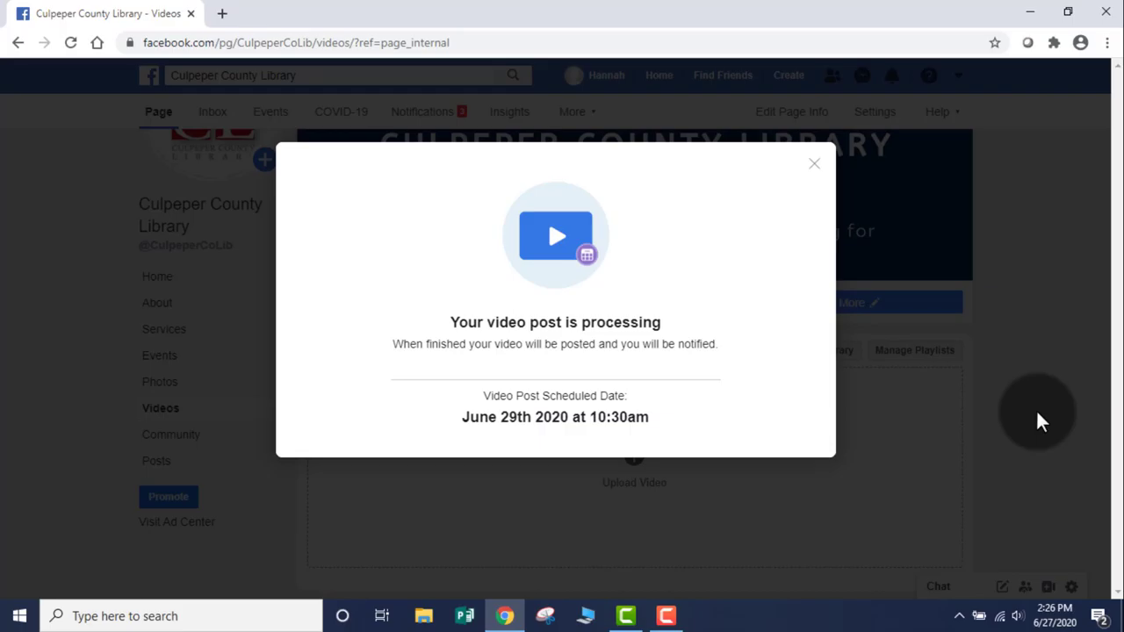
# Close the processing notice and review the notifications about the June 29, 10:30 AM premiere
pyautogui.click(1037, 413)
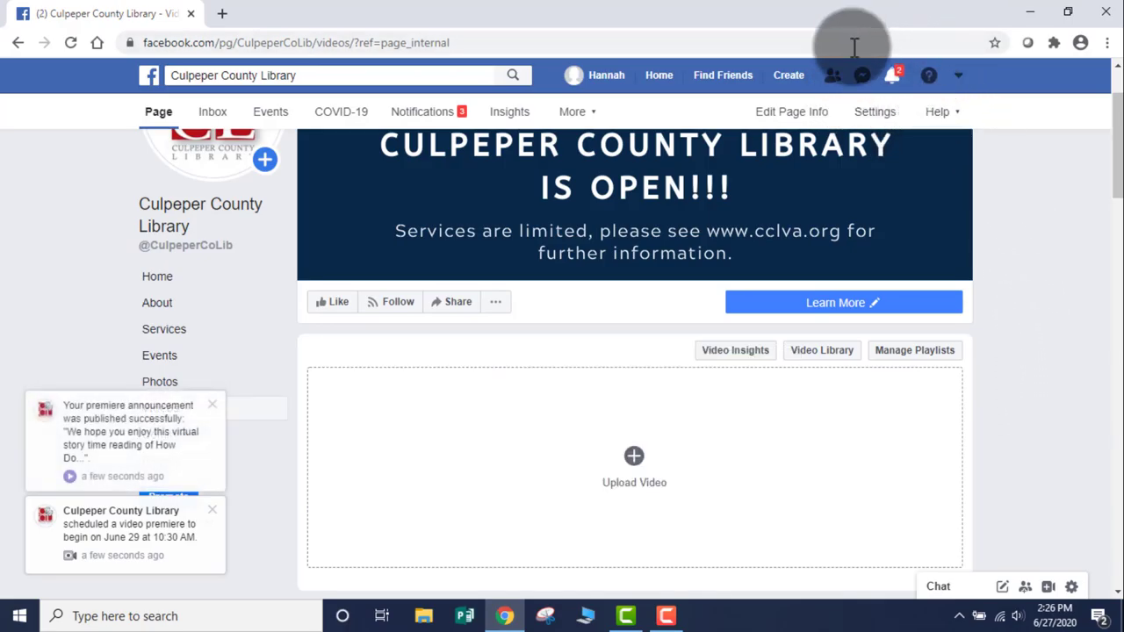
pyautogui.click(892, 79)
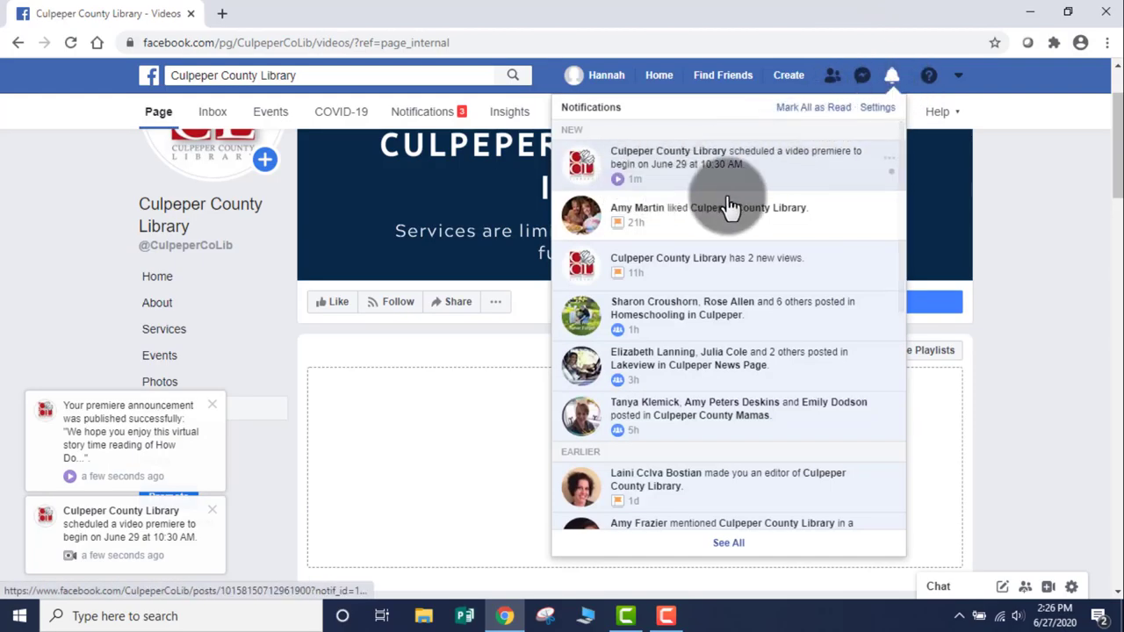
pyautogui.moveTo(729, 164)
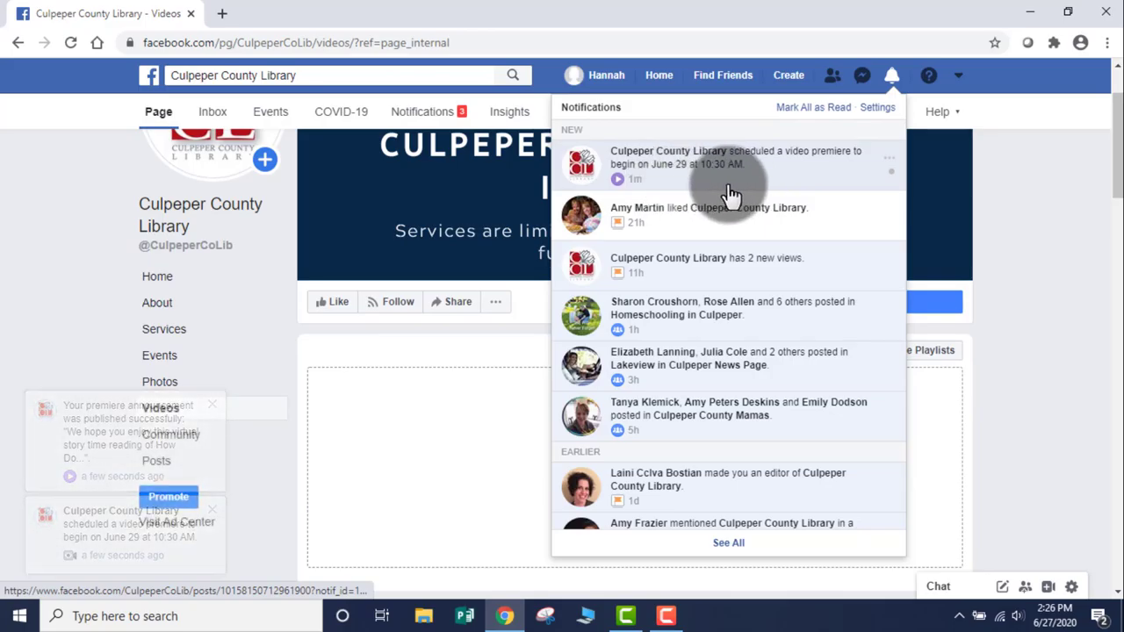
pyautogui.click(892, 76)
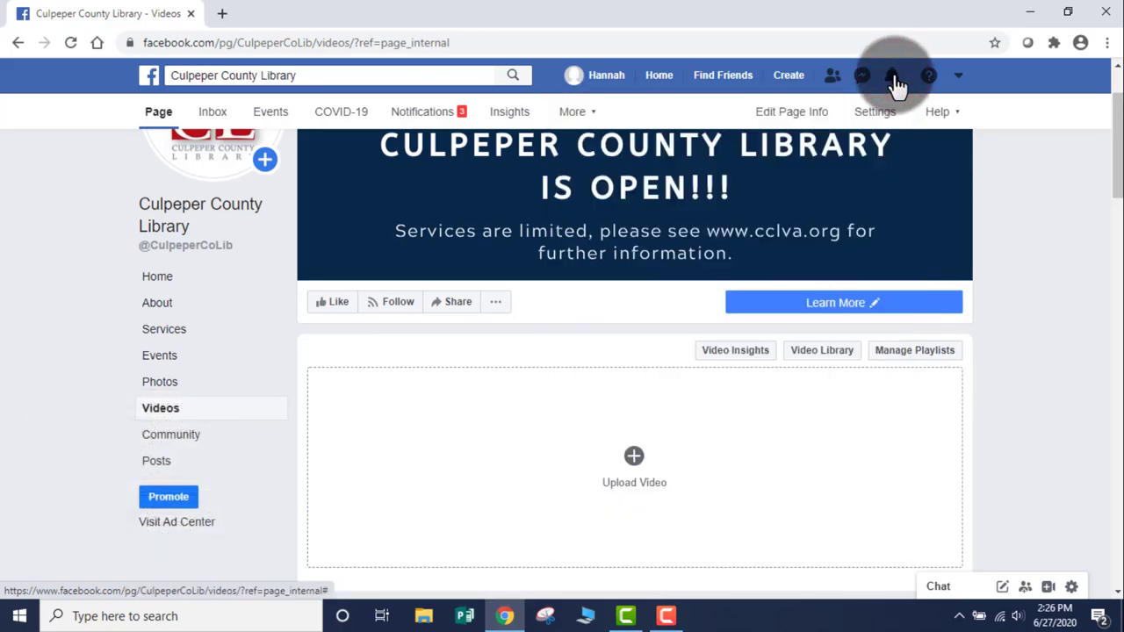